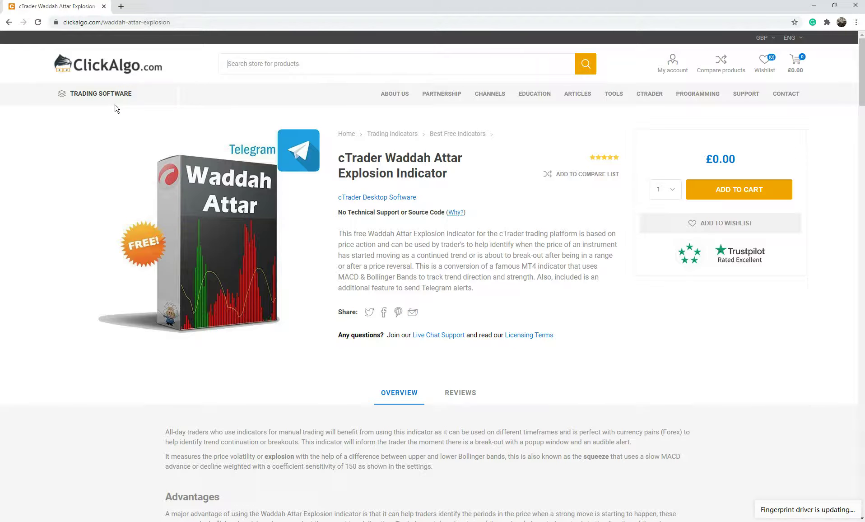
# Step: Review the free Waddah Attar Explosion indicator page, including its buy and sell signal rules, example chart and settings explanation
pyautogui.moveTo(112, 95)
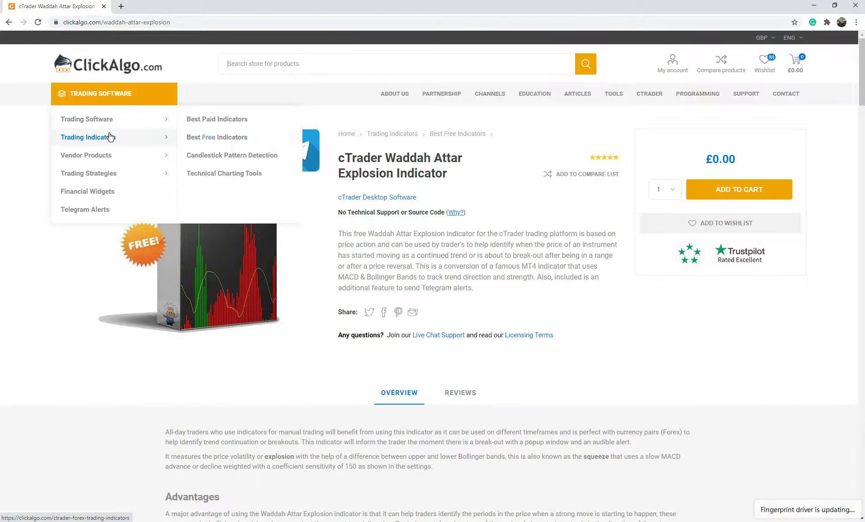
pyautogui.scroll(-8, 721, 342)
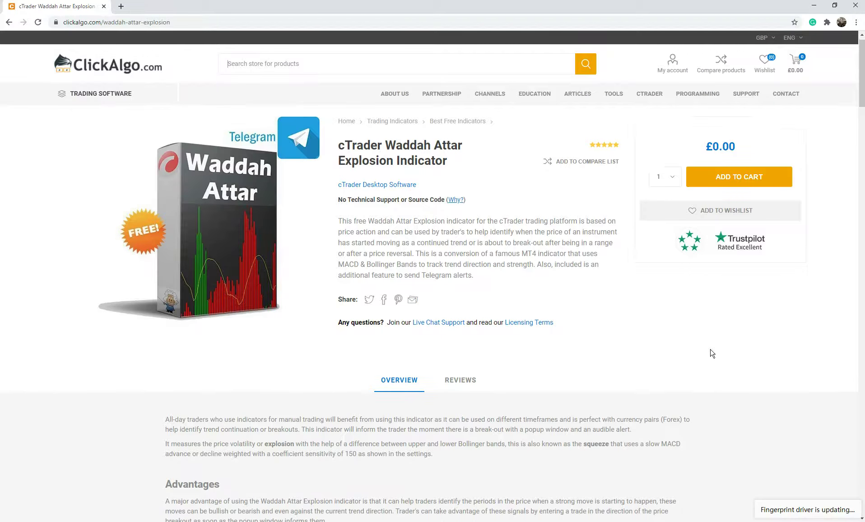
pyautogui.scroll(-1, 710, 355)
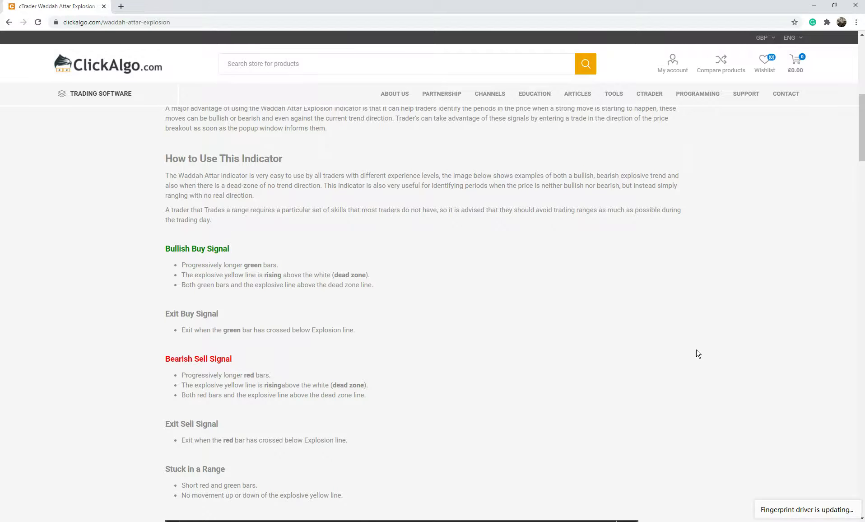
pyautogui.scroll(-11, 697, 352)
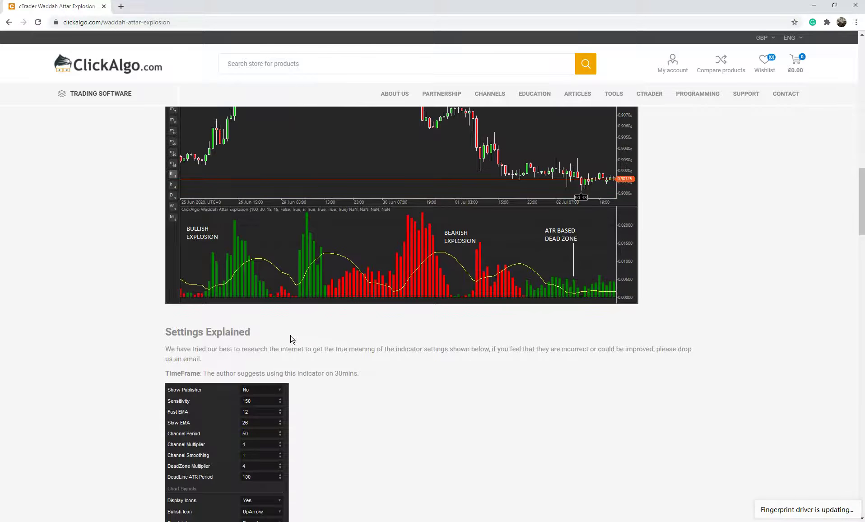
pyautogui.scroll(3, 270, 348)
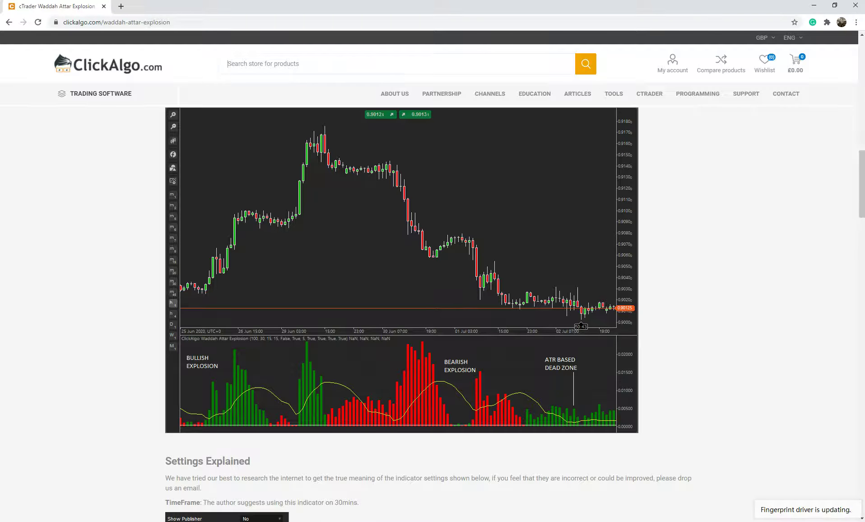
# Step: Switch to the Suggestions & Feedback forum and look through its product boards and the site's Suggestions contact option
pyautogui.hotkey('alt', 'Tab')
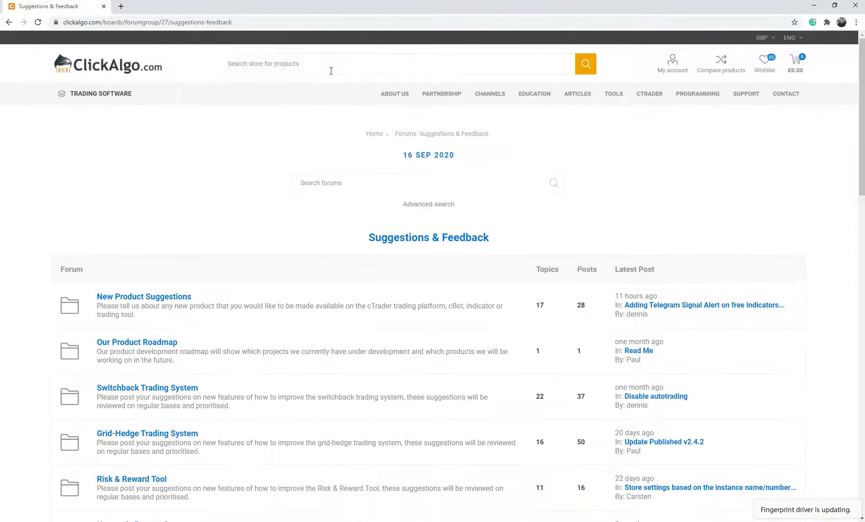
pyautogui.scroll(-3, 440, 198)
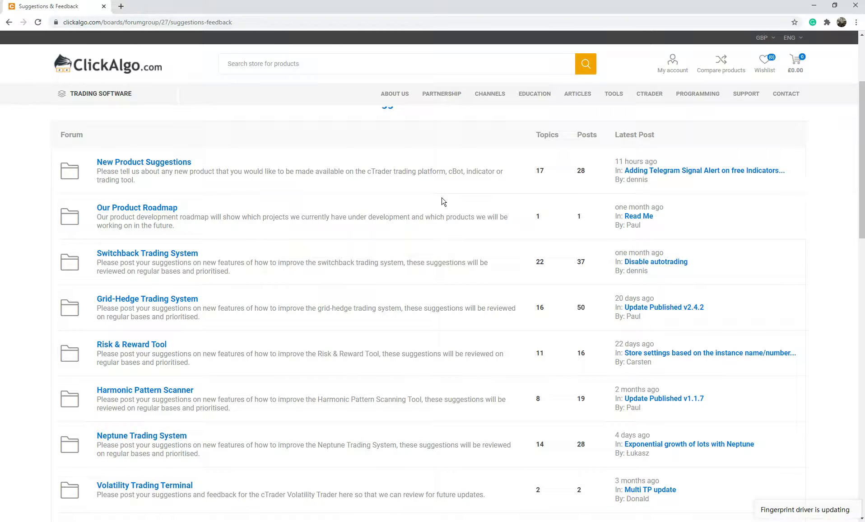
pyautogui.scroll(1, 682, 152)
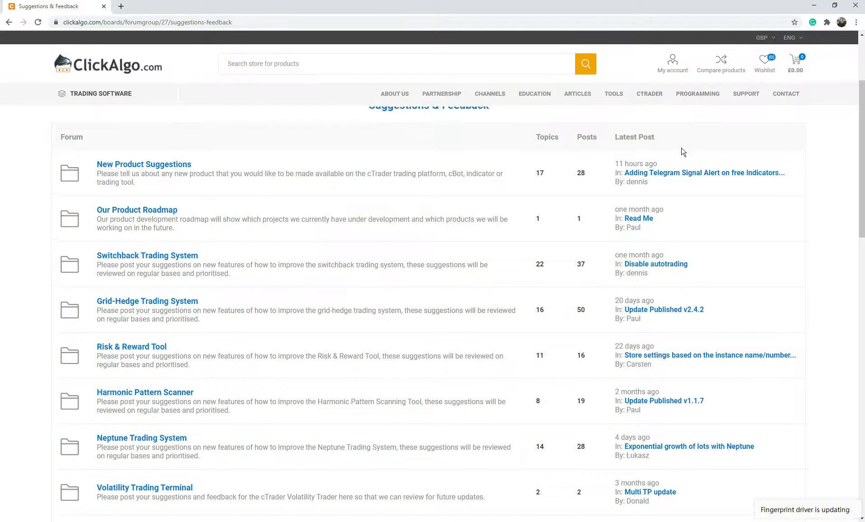
pyautogui.scroll(3, 682, 151)
pyautogui.moveTo(781, 103)
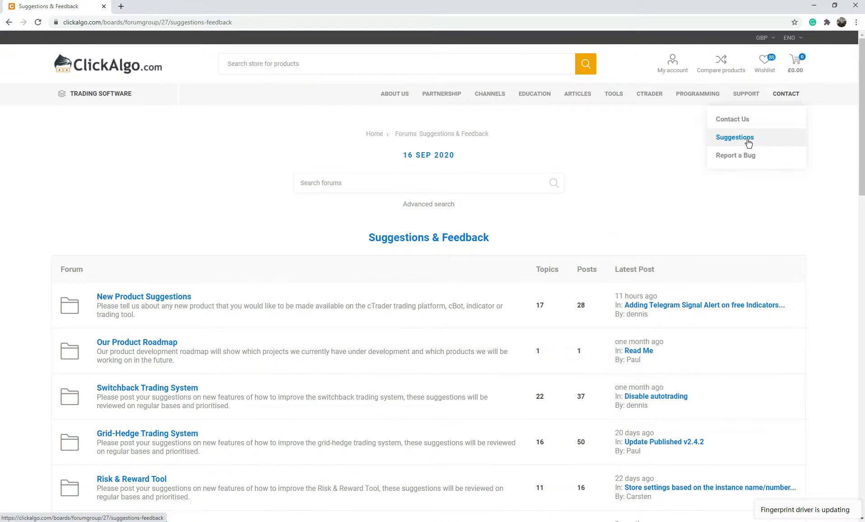
pyautogui.scroll(-5, 605, 298)
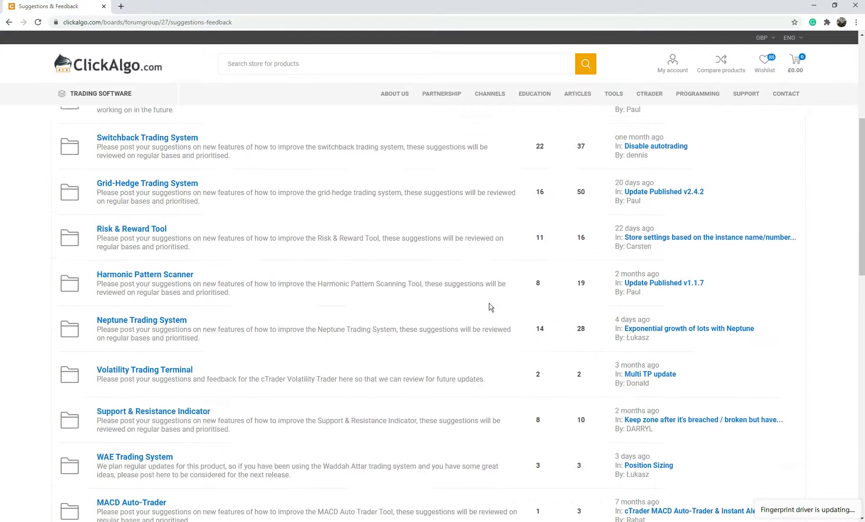
pyautogui.scroll(3, 459, 86)
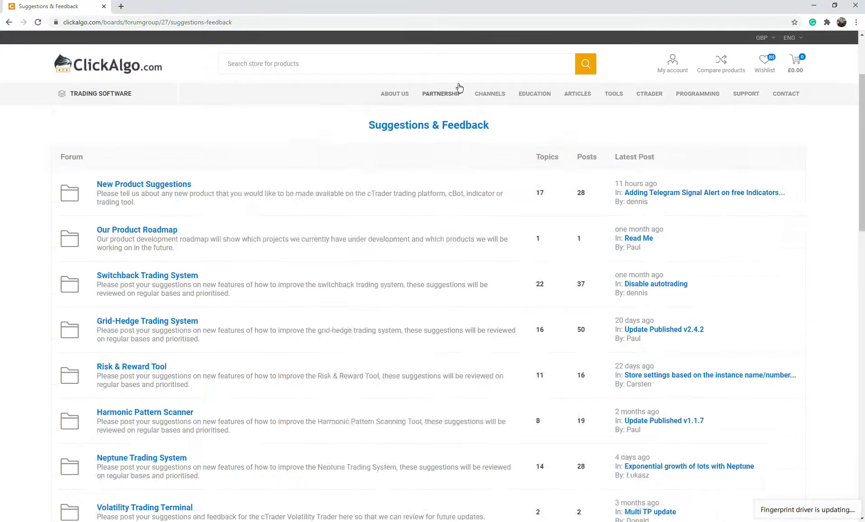
pyautogui.scroll(2, 459, 86)
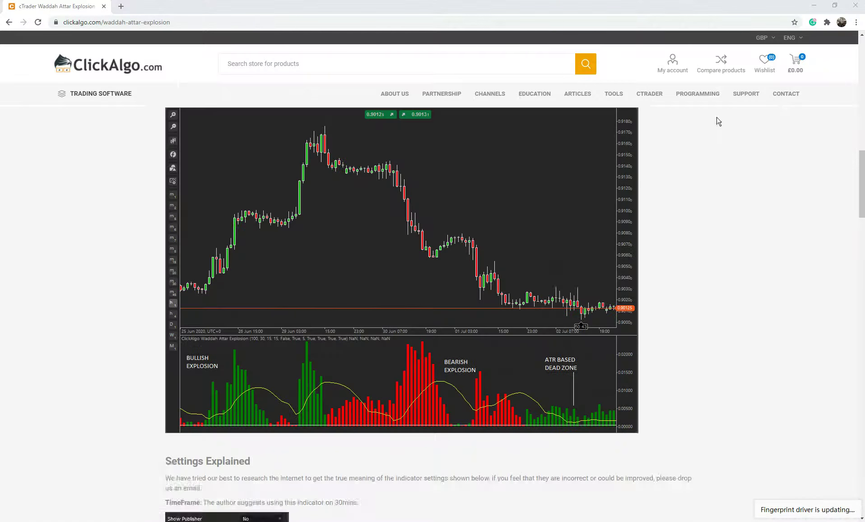
# Step: Bring up WAE-Project-Spec.pdf and read through its general settings, entry and trend indicators, trade management and message alert sections
pyautogui.scroll(5, 722, 90)
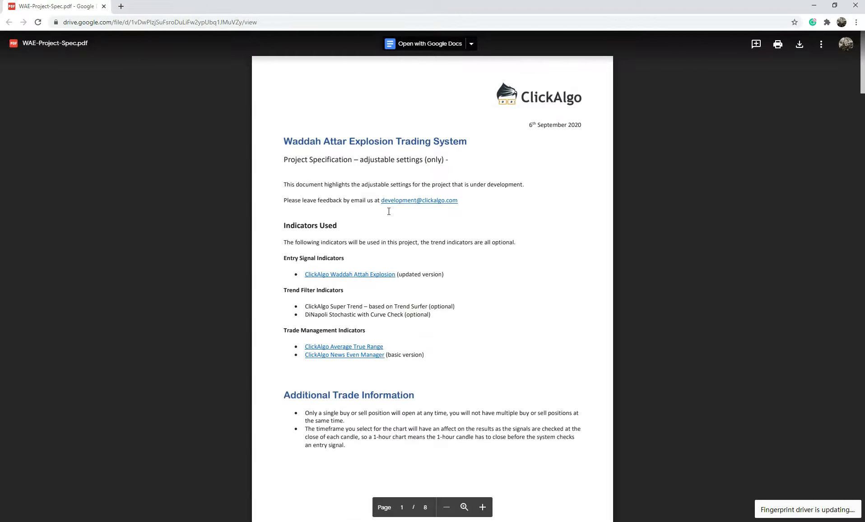
pyautogui.scroll(-5, 389, 212)
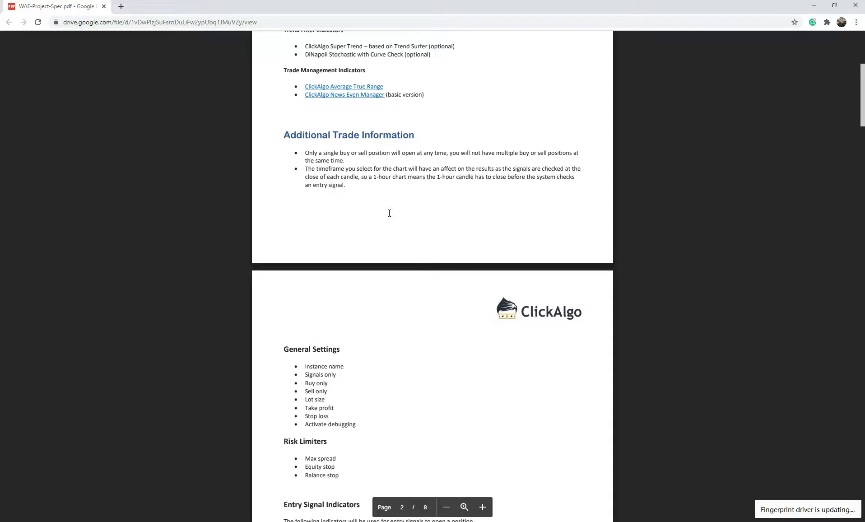
pyautogui.scroll(-8, 389, 212)
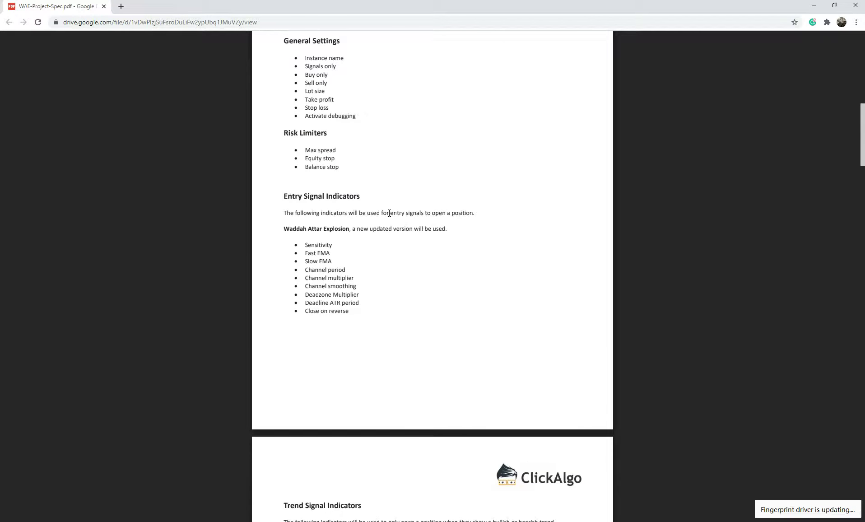
pyautogui.scroll(-5, 390, 225)
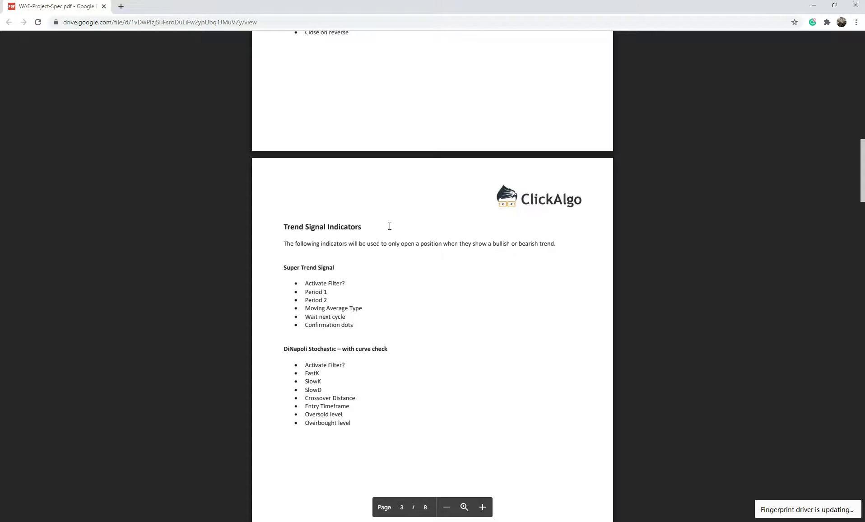
pyautogui.scroll(-15, 390, 227)
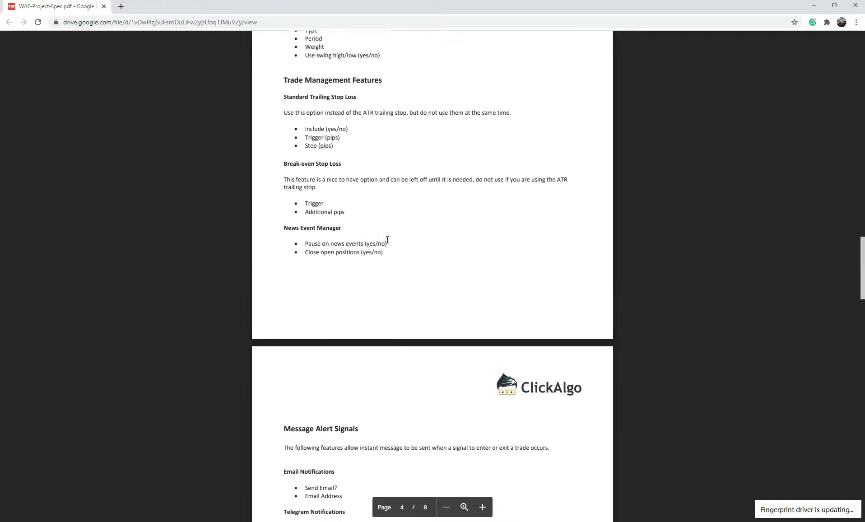
pyautogui.scroll(-3, 387, 239)
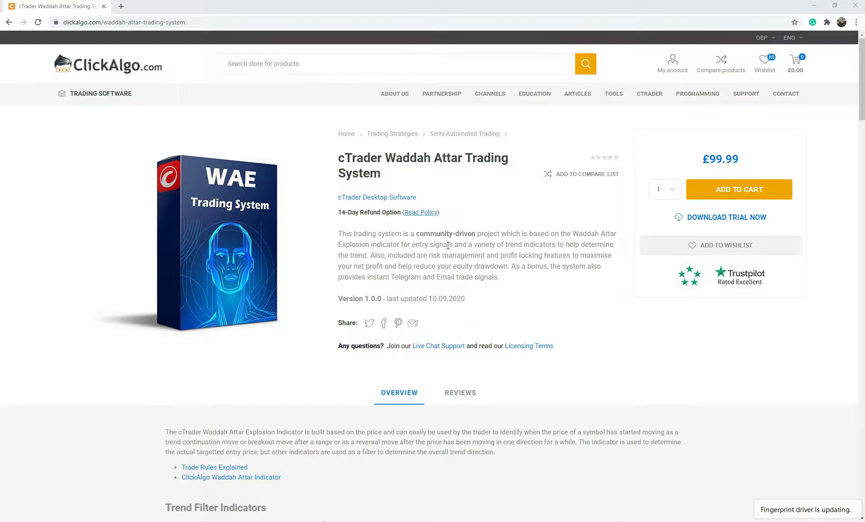
# Step: Review the cTrader Waddah Attar Trading System product page, covering its indicators, backtest results, typical trade chart, optimisation, trial and user guide sections
pyautogui.scroll(-6, 495, 256)
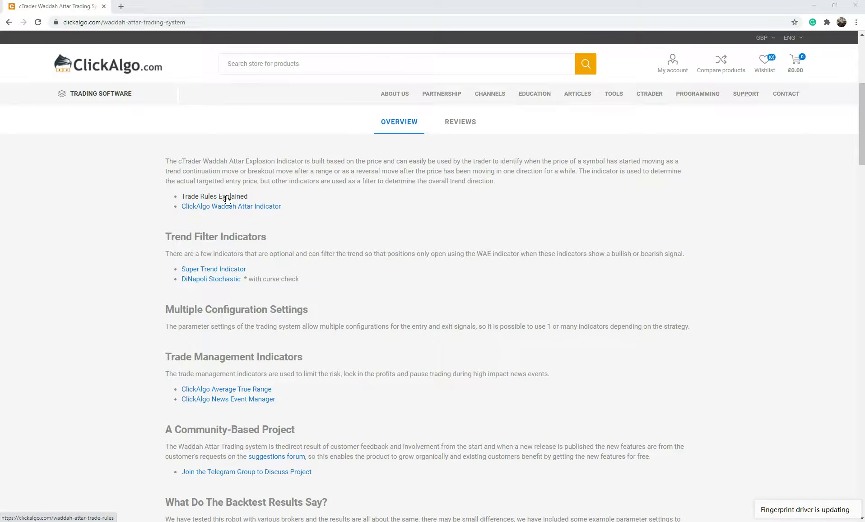
pyautogui.scroll(-6, 252, 307)
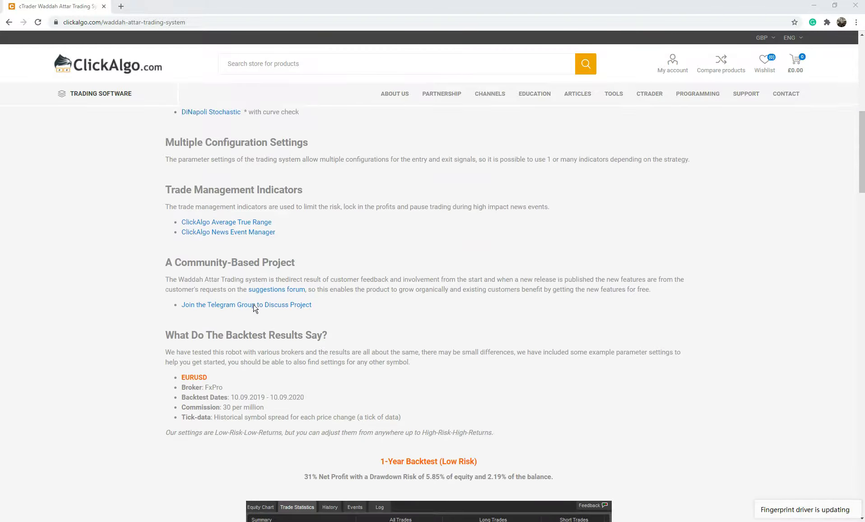
pyautogui.scroll(-3, 253, 309)
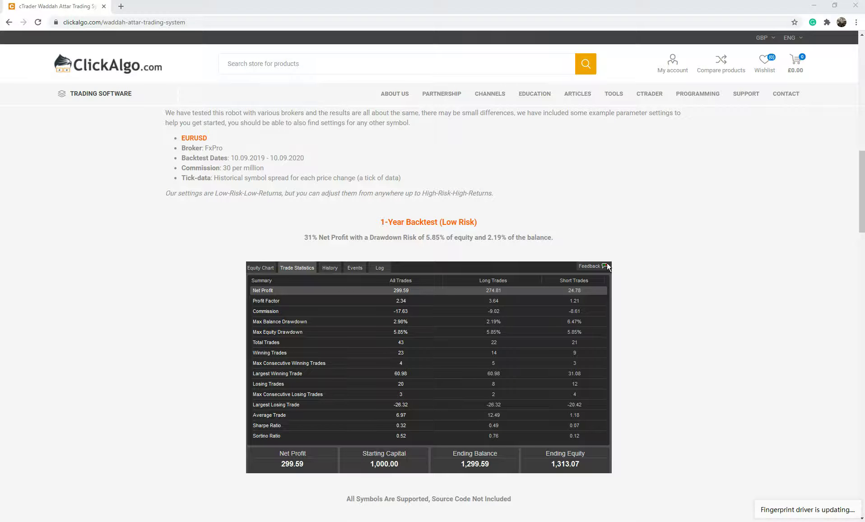
pyautogui.scroll(-6, 643, 326)
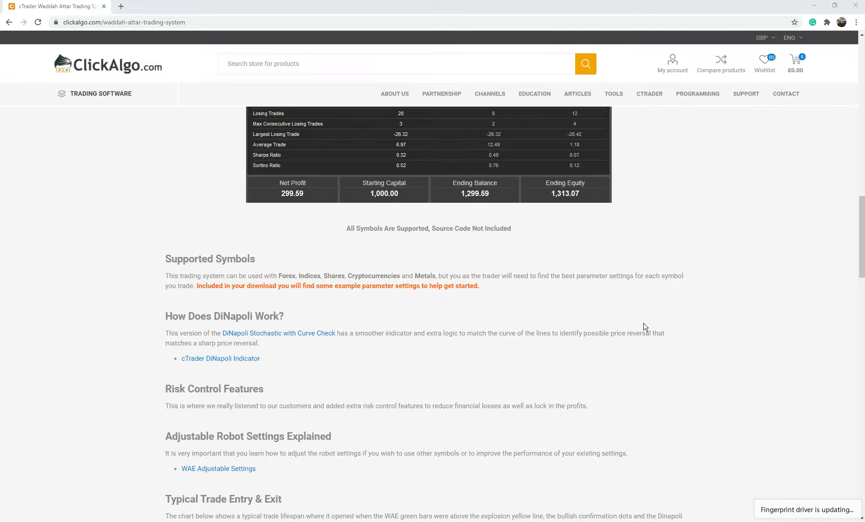
pyautogui.scroll(-9, 589, 291)
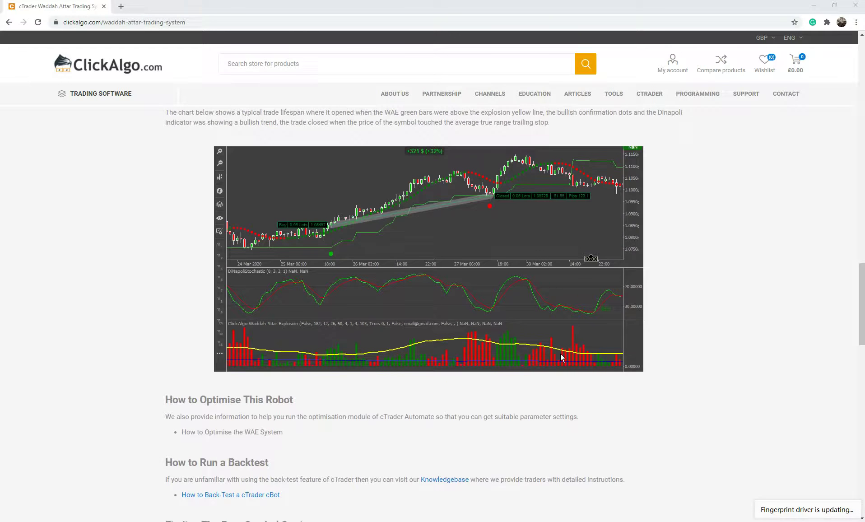
pyautogui.scroll(-2, 509, 352)
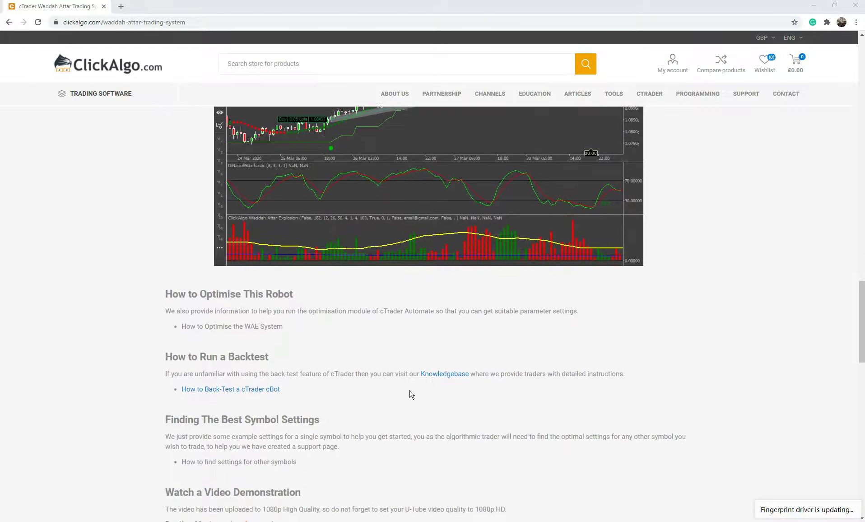
pyautogui.scroll(-6, 411, 394)
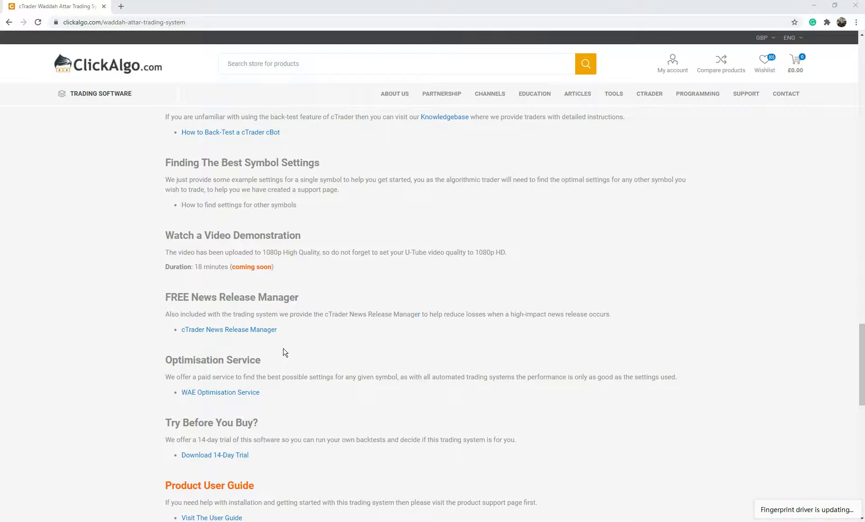
pyautogui.scroll(-3, 285, 351)
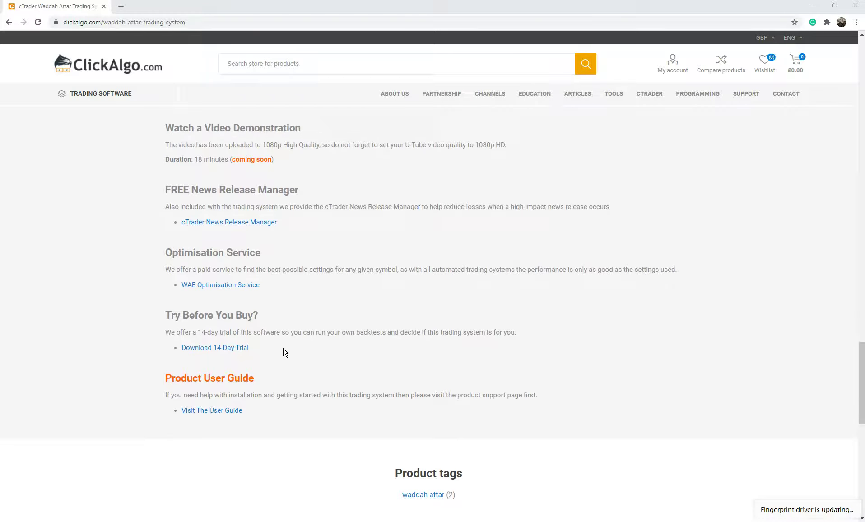
pyautogui.scroll(8, 285, 351)
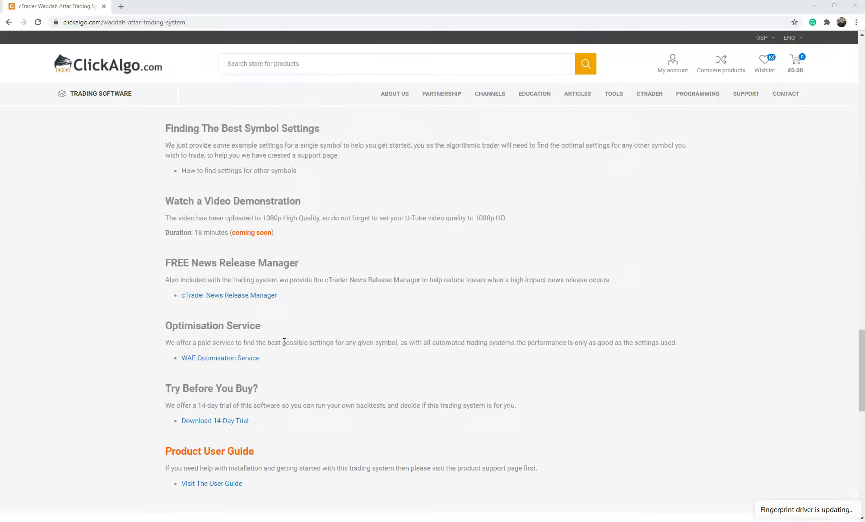
pyautogui.scroll(10, 284, 341)
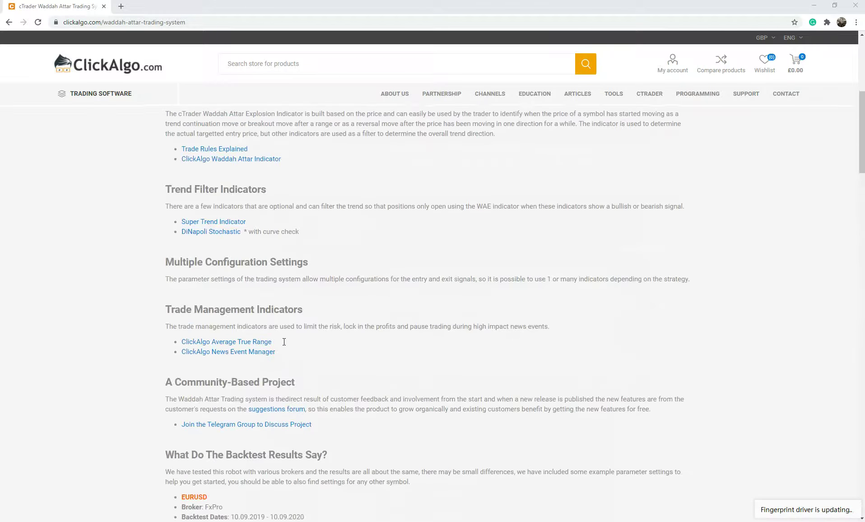
pyautogui.scroll(7, 283, 342)
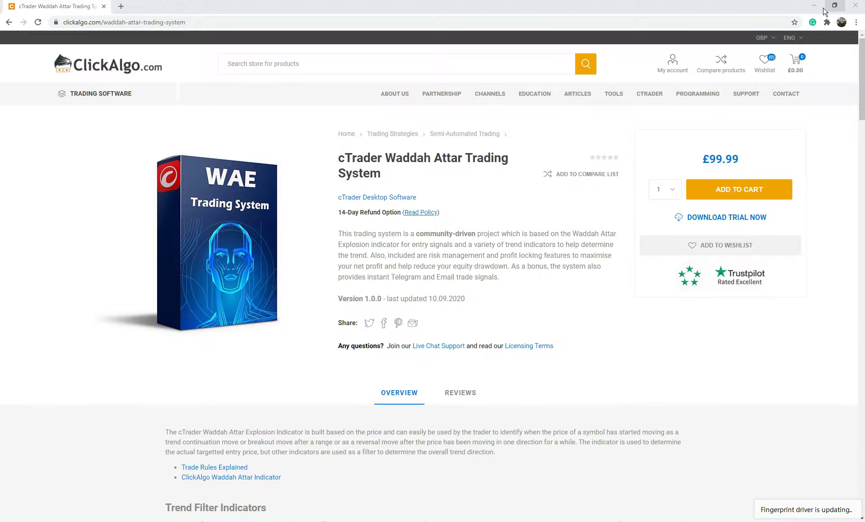
# Step: Switch to the WAE Trading System User Guide in the Knowledge Center and look over its introduction
pyautogui.moveTo(768, 9); pyautogui.dragTo(339, 18)
pyautogui.doubleClick(340, 19)
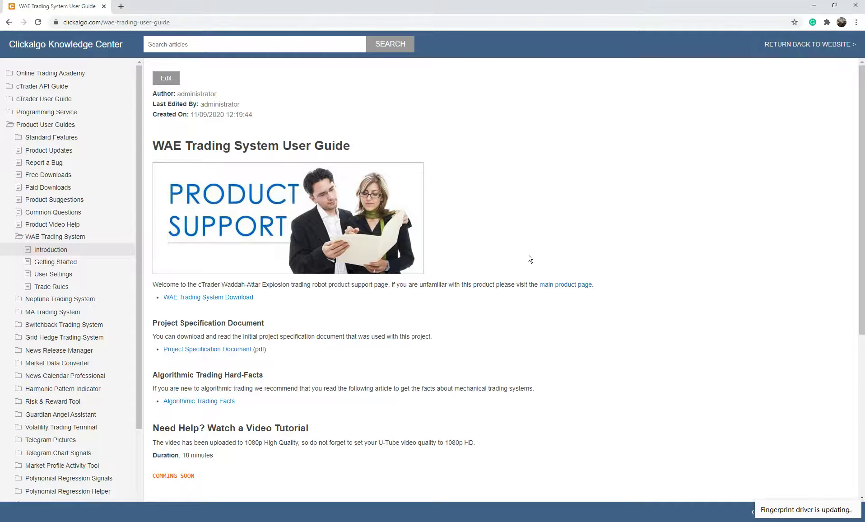
pyautogui.scroll(-1, 530, 257)
pyautogui.scroll(-1, 529, 257)
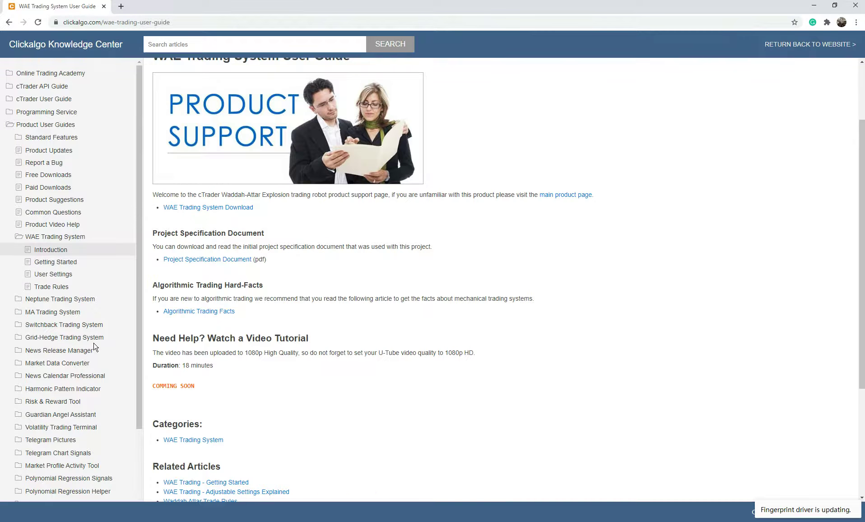
# Step: Read the guide's Getting Started article, and open the User Settings article to examine the general settings and risk limiters
pyautogui.click(56, 262)
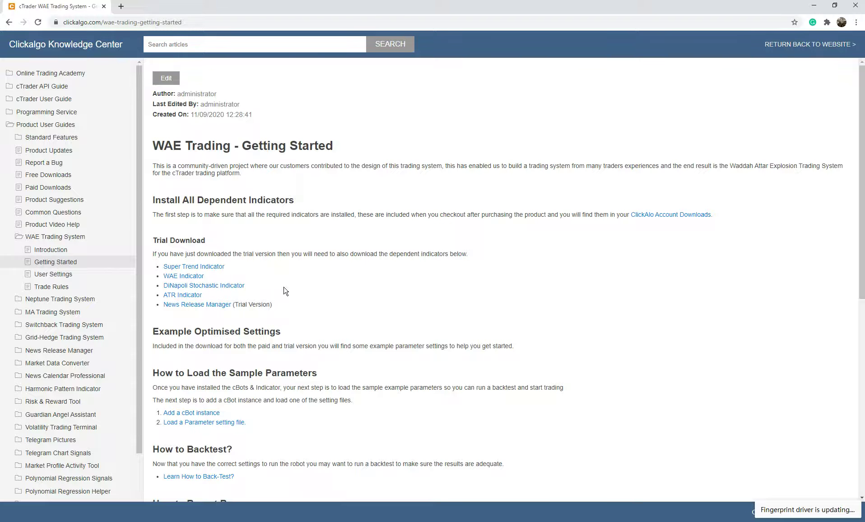
pyautogui.scroll(-2, 285, 291)
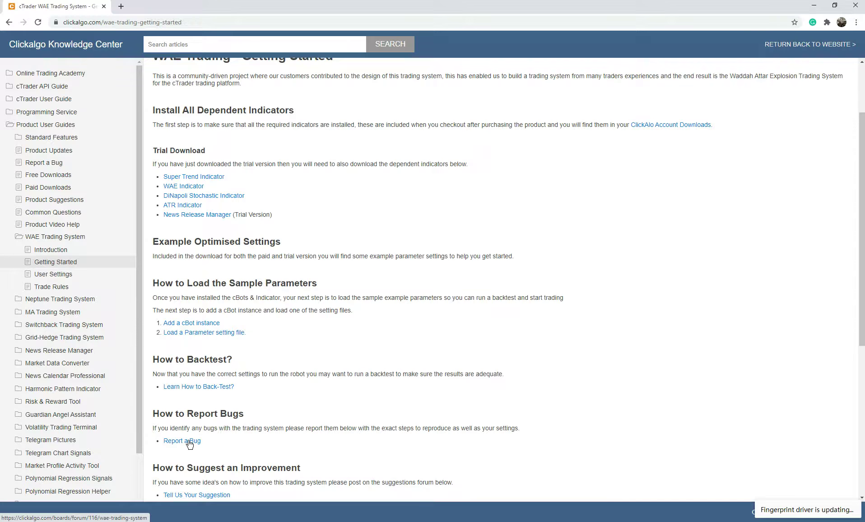
pyautogui.click(54, 274)
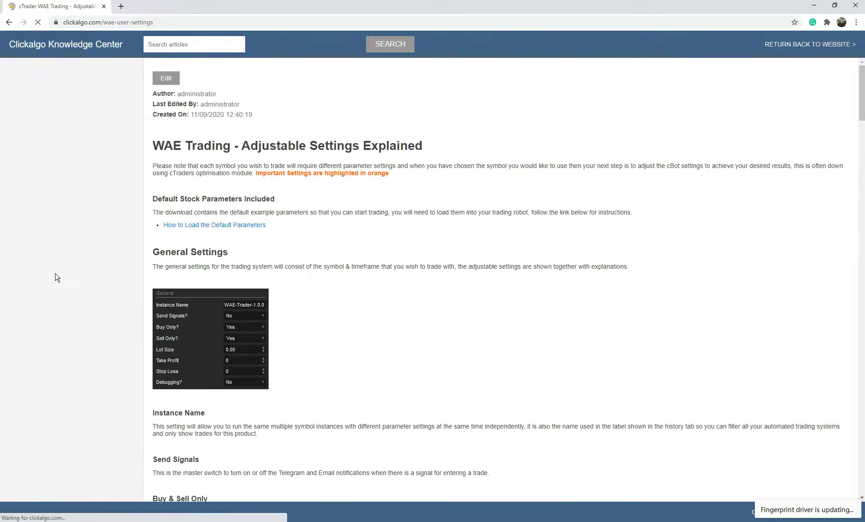
pyautogui.scroll(-15, 352, 274)
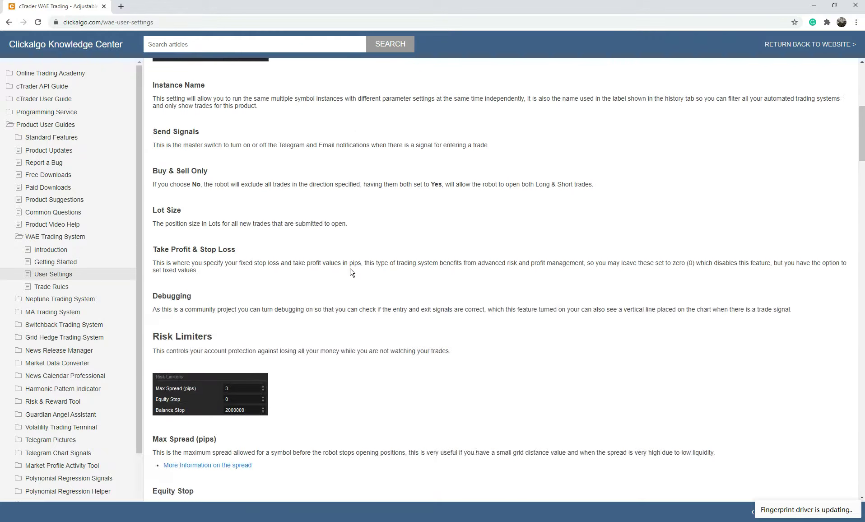
# Step: Read the User Settings sections on WAE, Super Trend and ATR filter settings, and open the Trade Rules article to review it
pyautogui.scroll(-4, 352, 274)
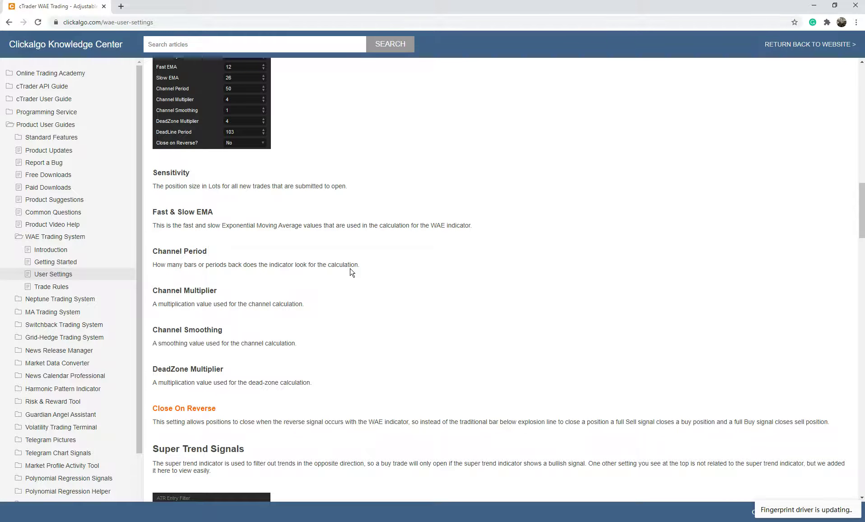
pyautogui.scroll(-8, 244, 305)
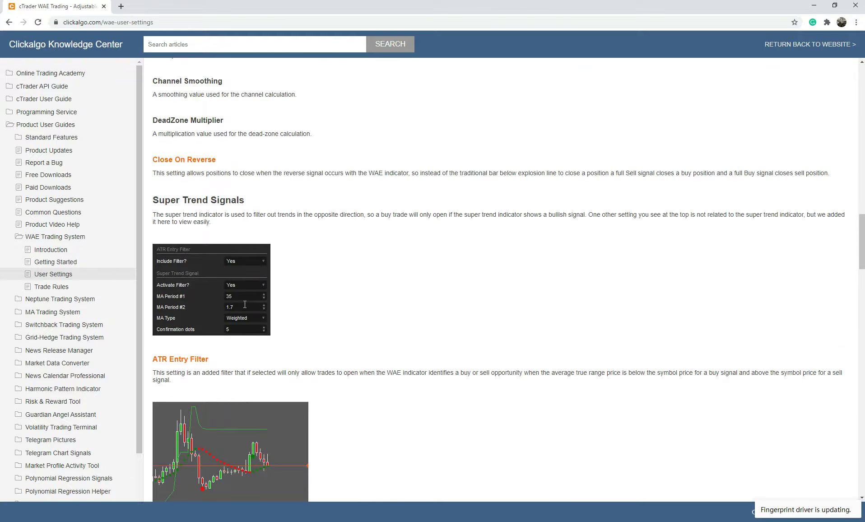
pyautogui.scroll(-5, 245, 304)
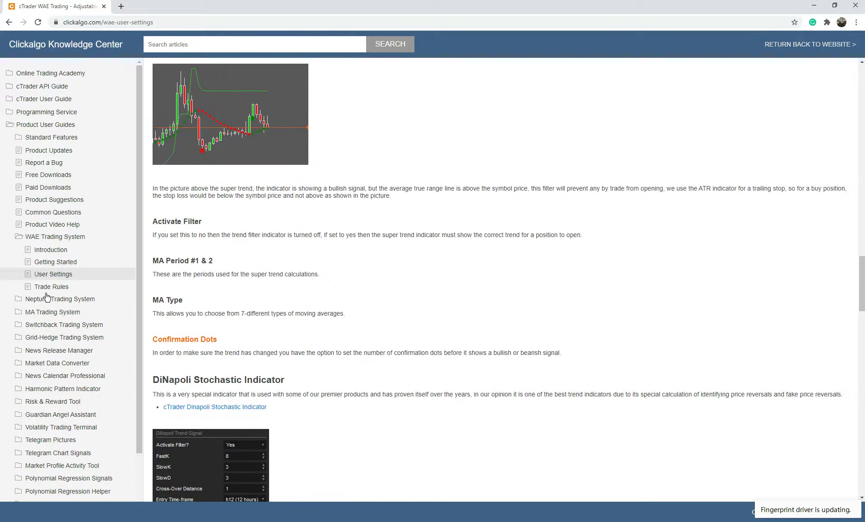
pyautogui.click(48, 287)
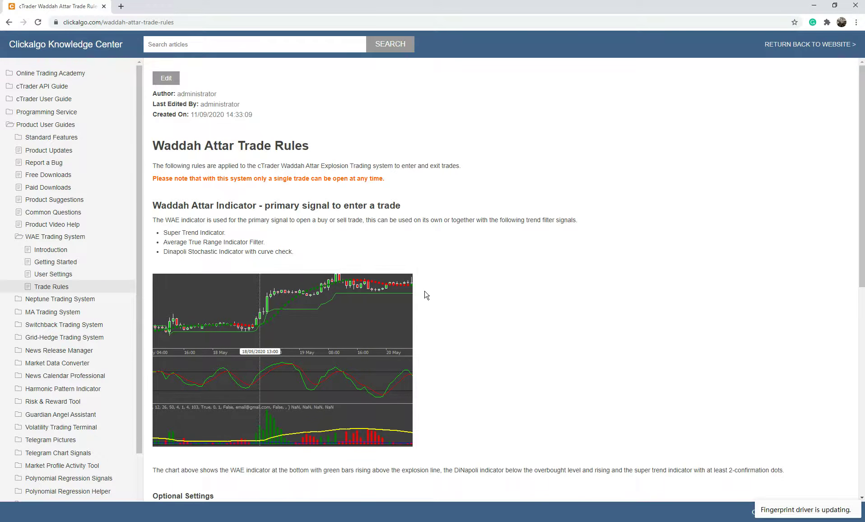
pyautogui.scroll(-5, 481, 327)
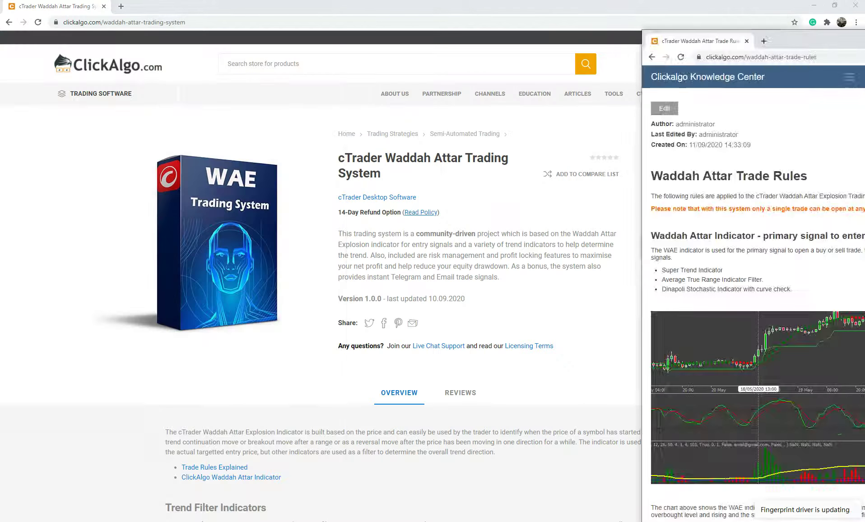
# Step: Switch to FxPro cTrader and check the available actions for the ClickAlgo WAE Trading System cBot
pyautogui.click(814, 5)
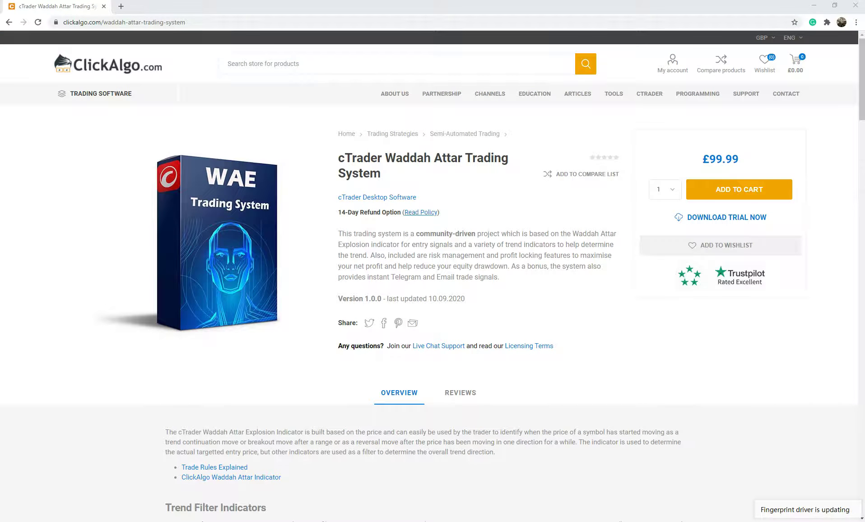
pyautogui.hotkey('alt', 'Tab')
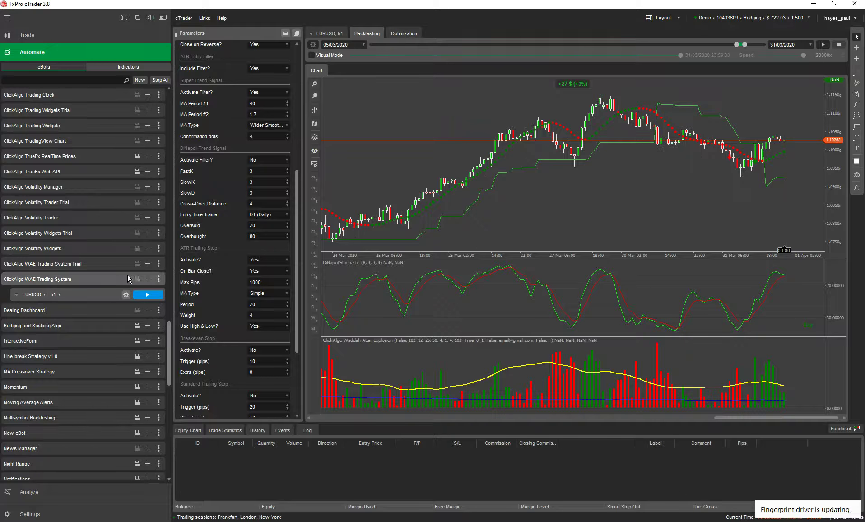
pyautogui.rightClick(96, 277)
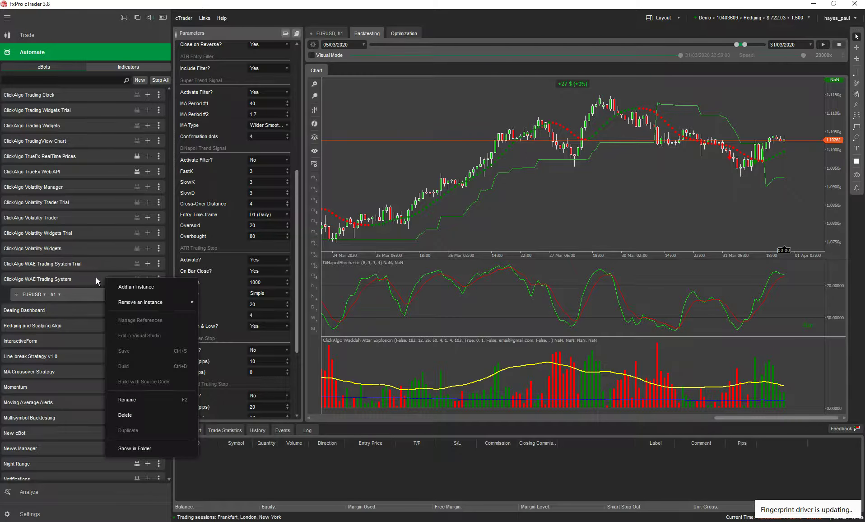
pyautogui.press('Escape')
# Step: Open the EURUSD h1 instance of the ClickAlgo WAE Trading System and check its options for loading and saving parameters
pyautogui.click(55, 280)
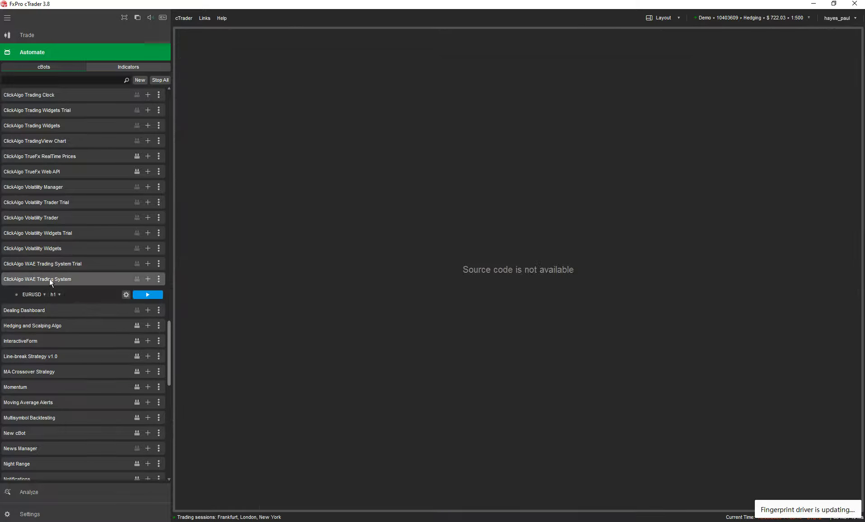
pyautogui.click(147, 279)
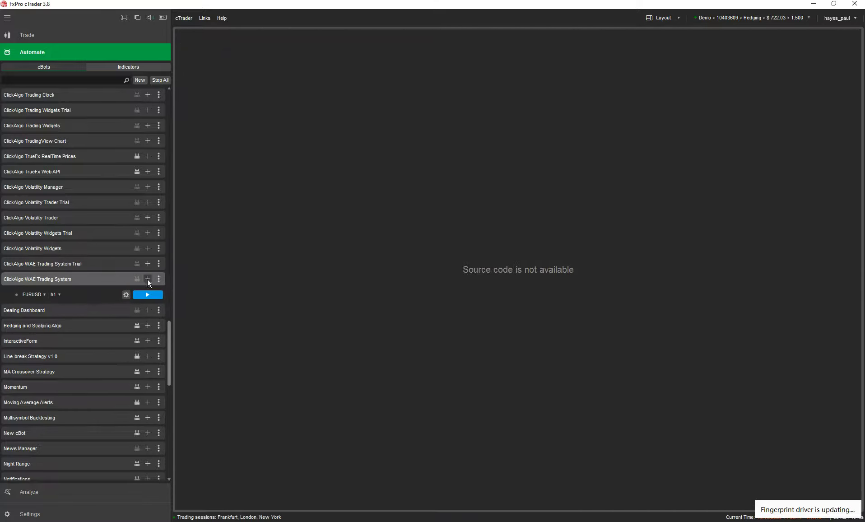
pyautogui.click(91, 278)
pyautogui.click(79, 292)
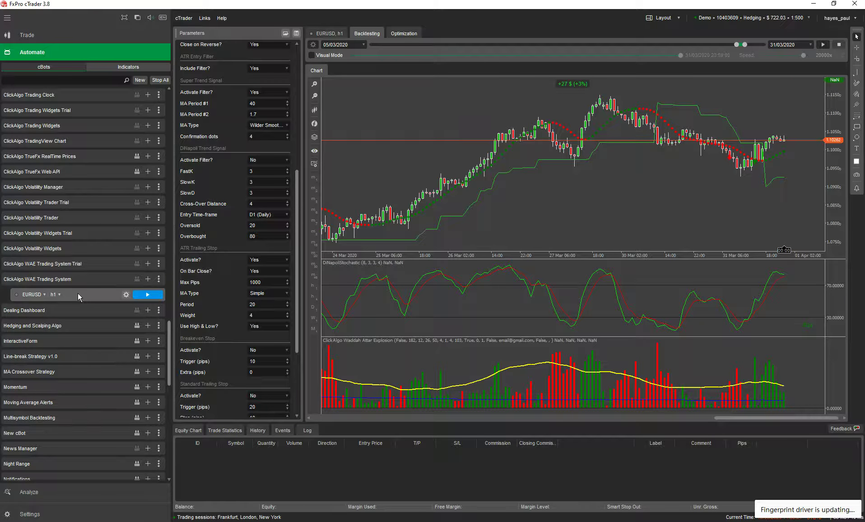
pyautogui.rightClick(78, 292)
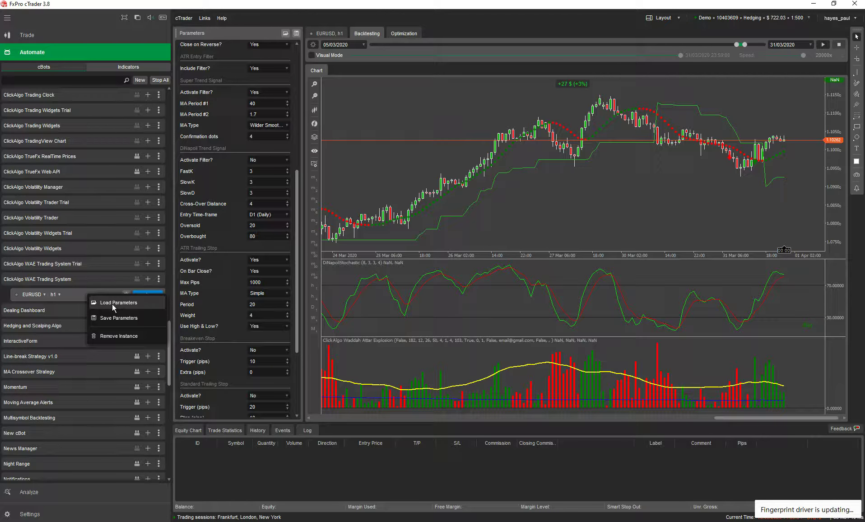
pyautogui.click(591, 235)
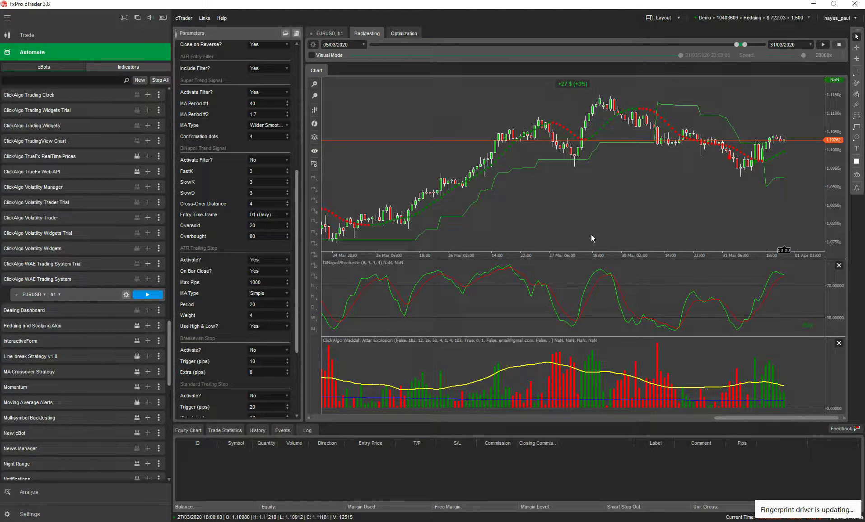
# Step: Compare the manual trading view with the cBot's automated view, examining its trailing stop, breakeven, news and notification parameters
pyautogui.click(53, 30)
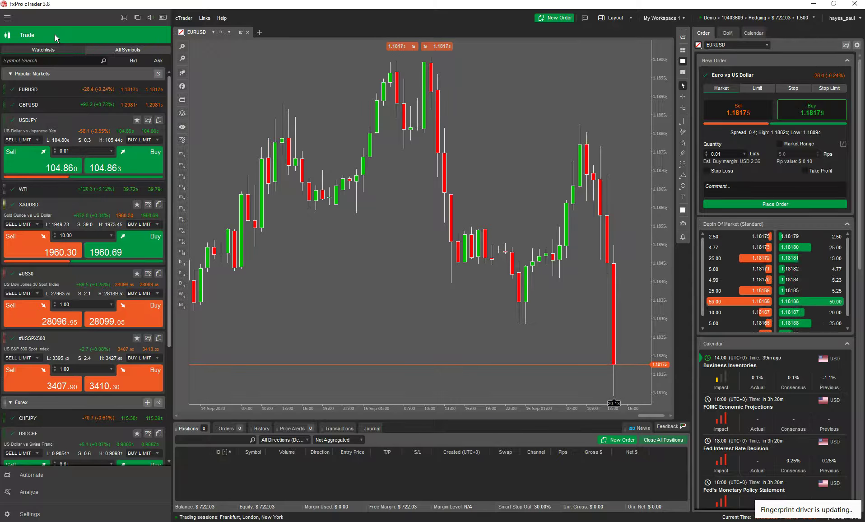
pyautogui.click(40, 474)
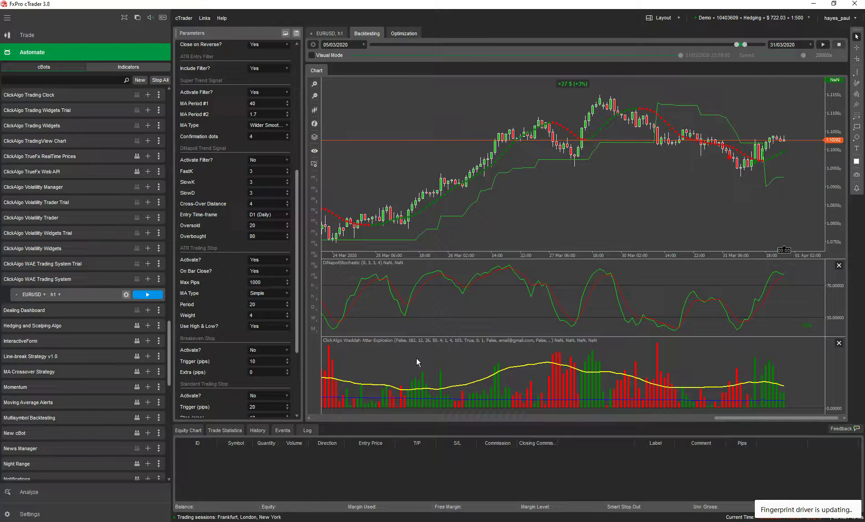
pyautogui.moveTo(296, 200); pyautogui.dragTo(302, 319)
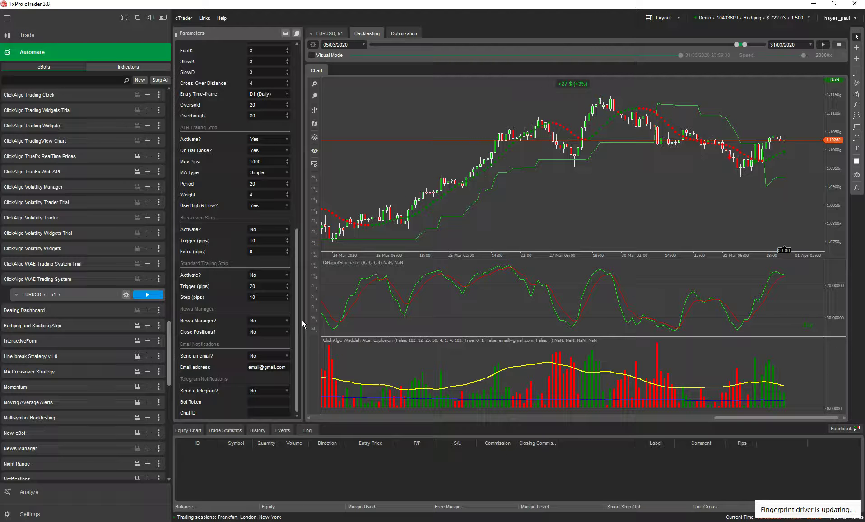
pyautogui.click(19, 36)
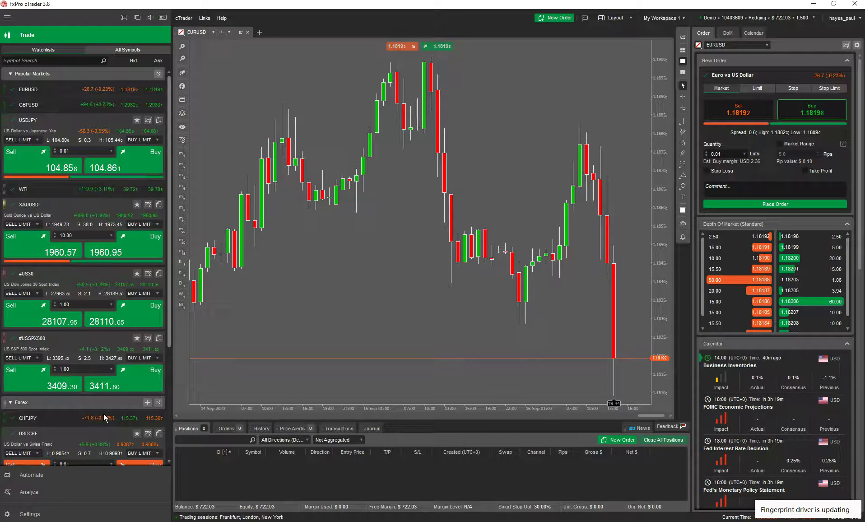
pyautogui.click(58, 474)
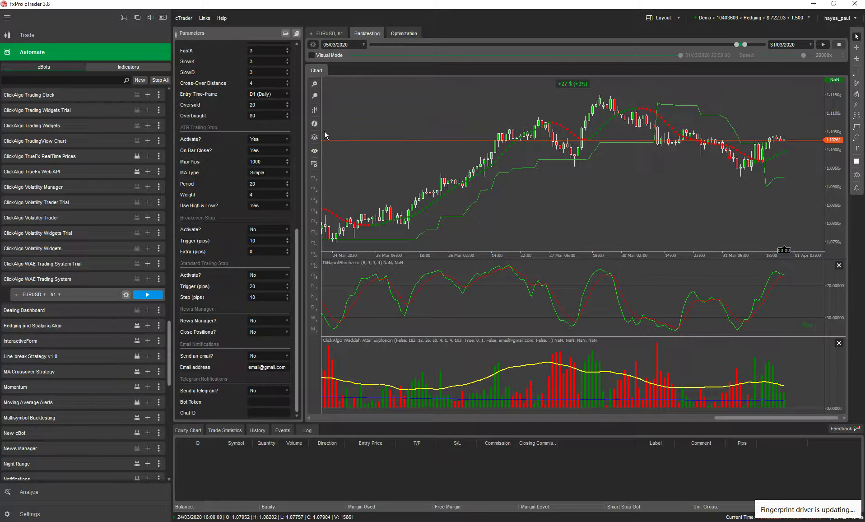
# Step: Review the indicators attached to the EURUSD h1 backtest chart in the Object Manager, and compare them with the plotted lines
pyautogui.moveTo(317, 140)
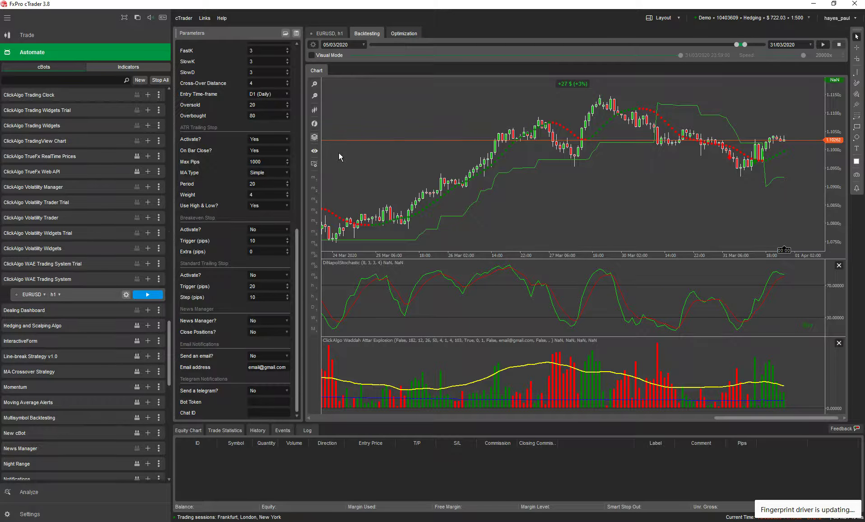
pyautogui.click(343, 155)
pyautogui.moveTo(91, 64); pyautogui.dragTo(612, 96)
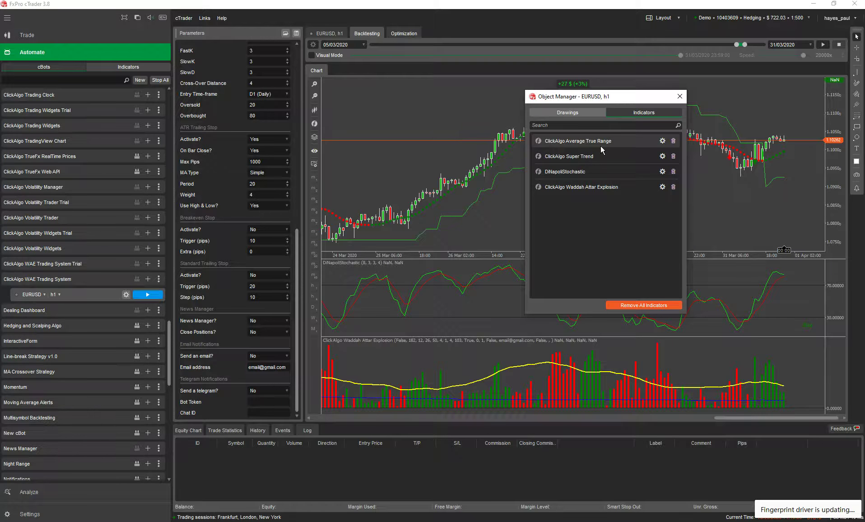
pyautogui.moveTo(610, 97); pyautogui.dragTo(139, 90)
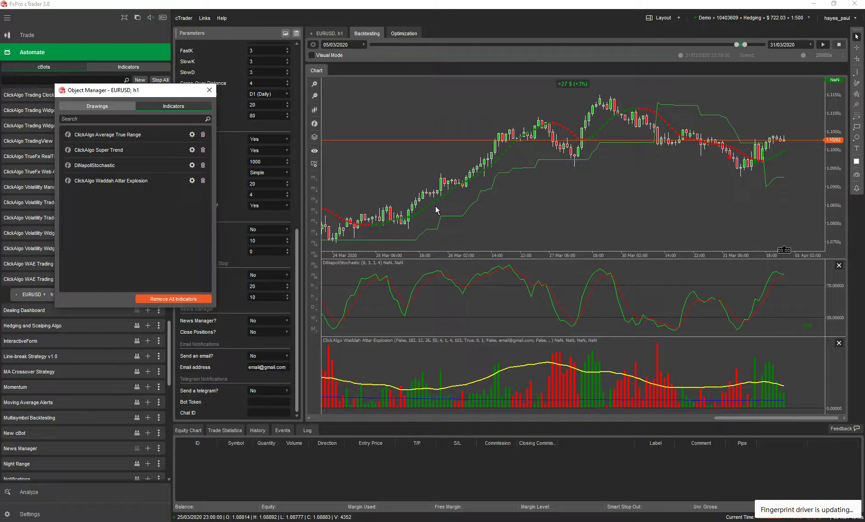
pyautogui.click(538, 166)
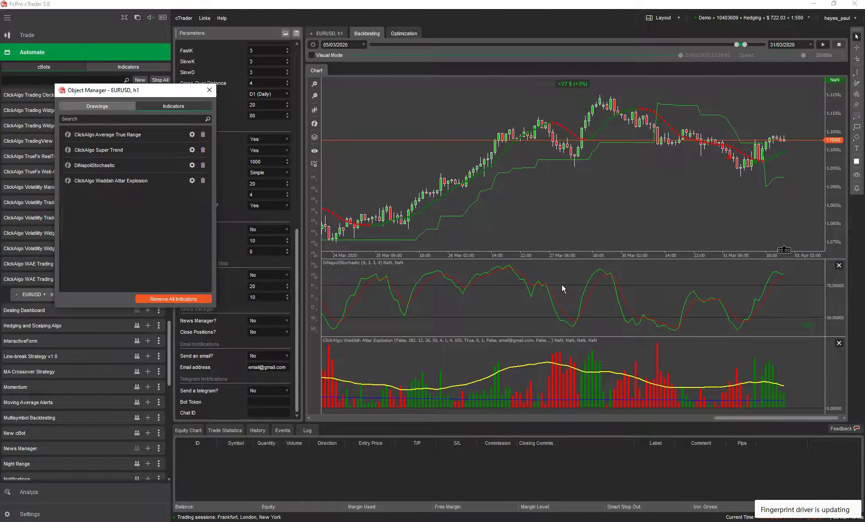
pyautogui.moveTo(174, 90); pyautogui.dragTo(121, 97)
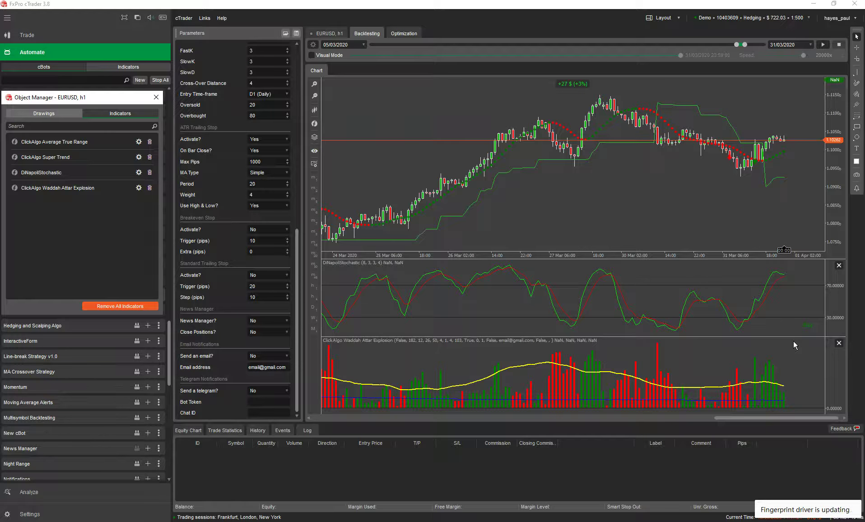
pyautogui.click(736, 330)
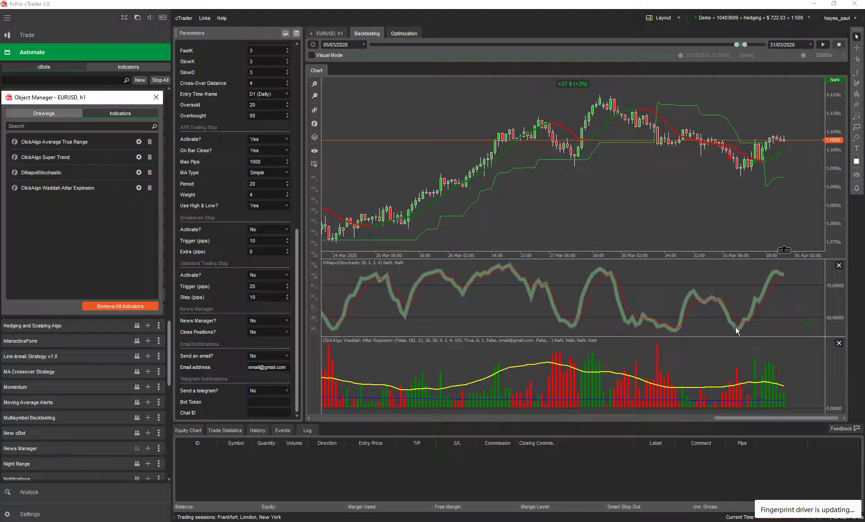
pyautogui.click(643, 325)
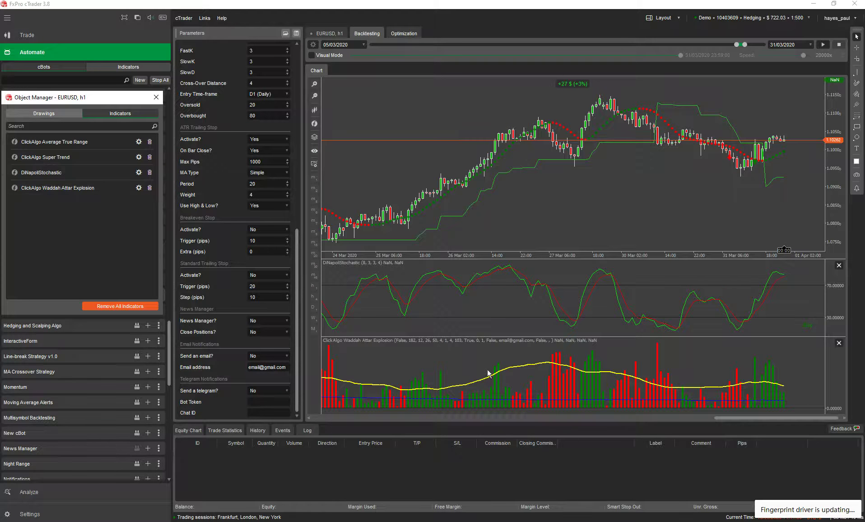
pyautogui.click(155, 97)
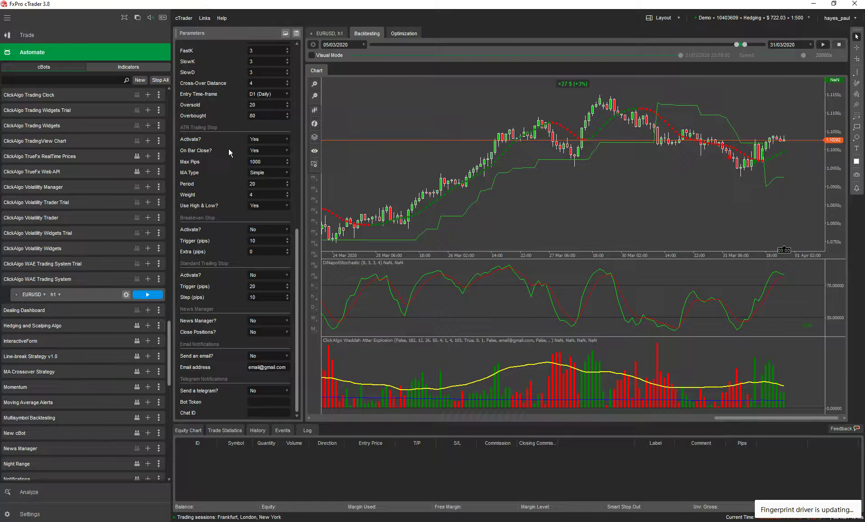
# Step: Add the ClickAlgo Waddah Attar Explosion indicator to the backtest chart with its default settings, and remove the duplicate indicator panel
pyautogui.click(314, 123)
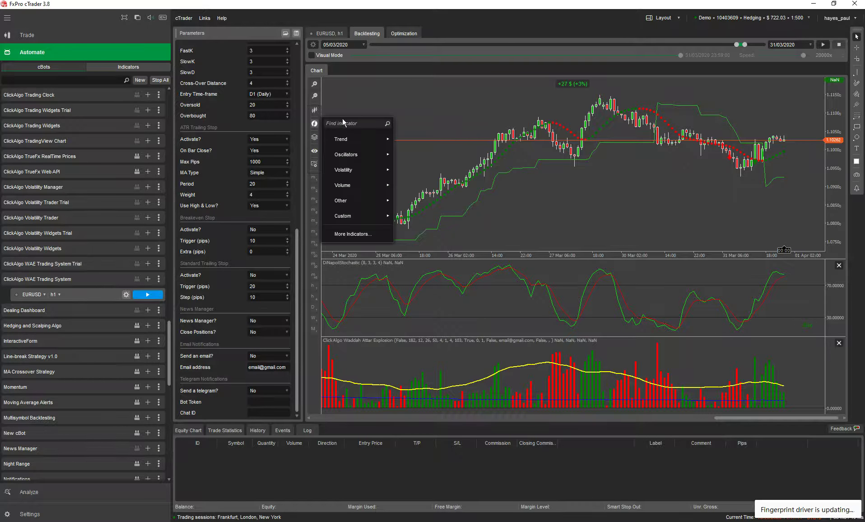
pyautogui.click(344, 125)
pyautogui.write('waddah')
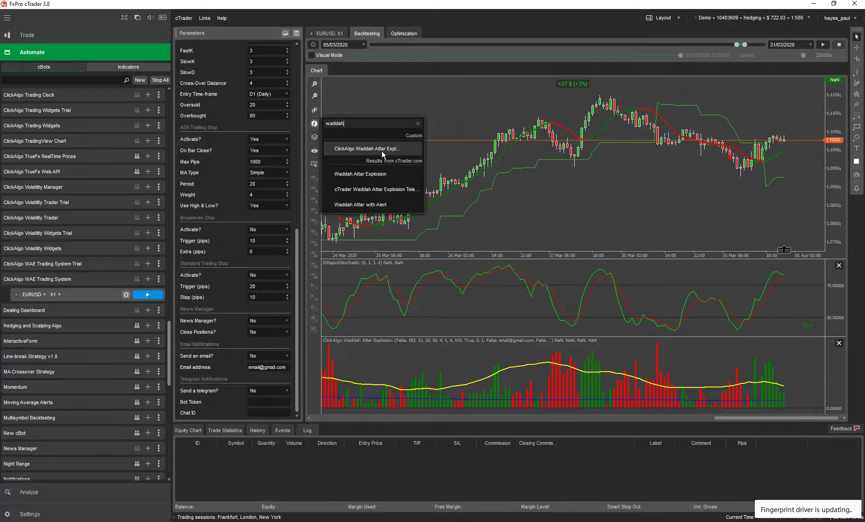
pyautogui.click(382, 149)
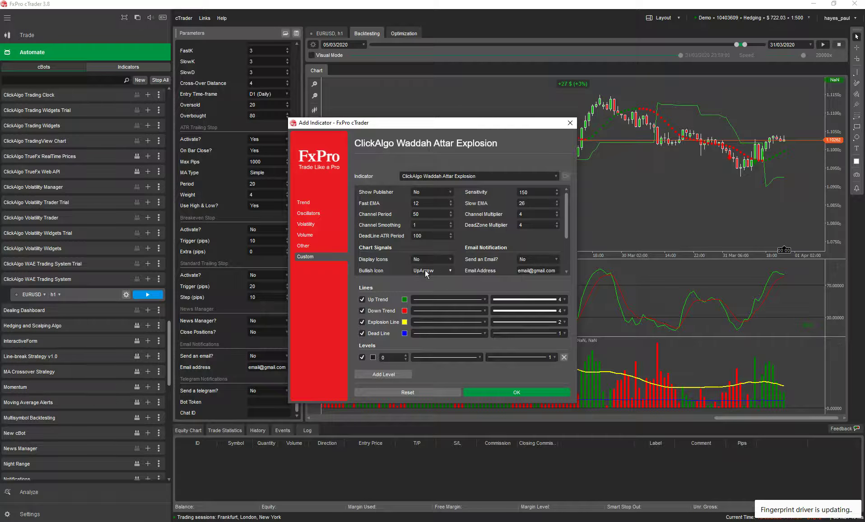
pyautogui.moveTo(455, 127); pyautogui.dragTo(611, 93)
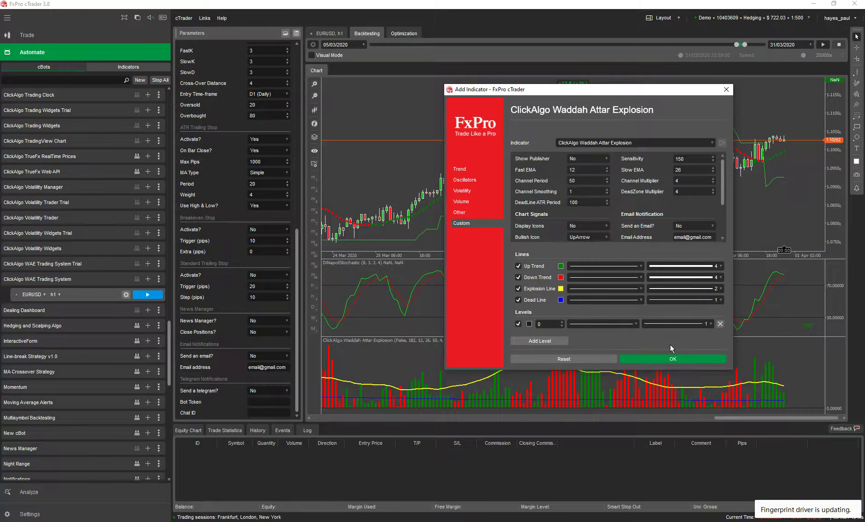
pyautogui.click(667, 355)
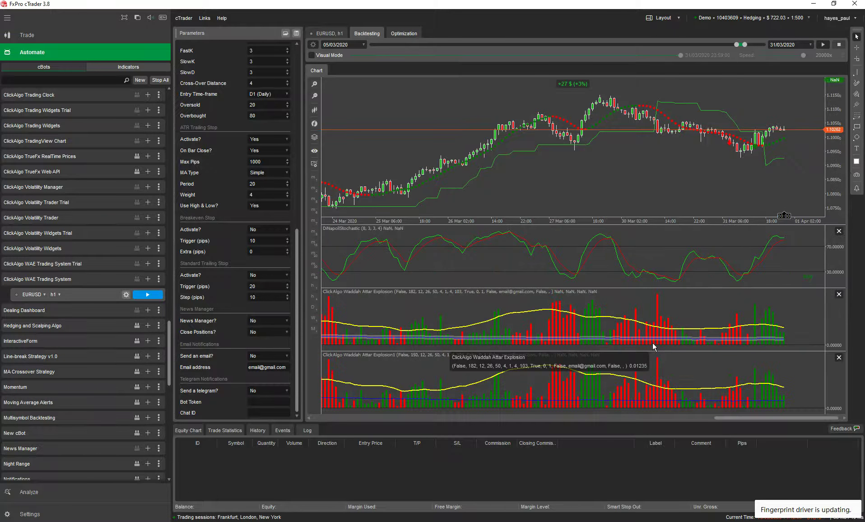
pyautogui.click(839, 357)
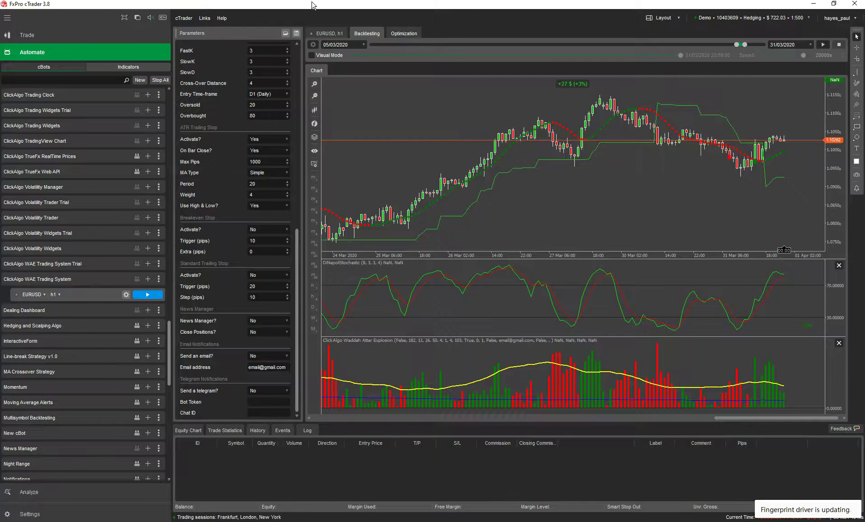
# Step: Examine the cBot instance's general settings, including its instance name, along with the risk limiter and WAE entry signal parameters
pyautogui.scroll(10, 298, 241)
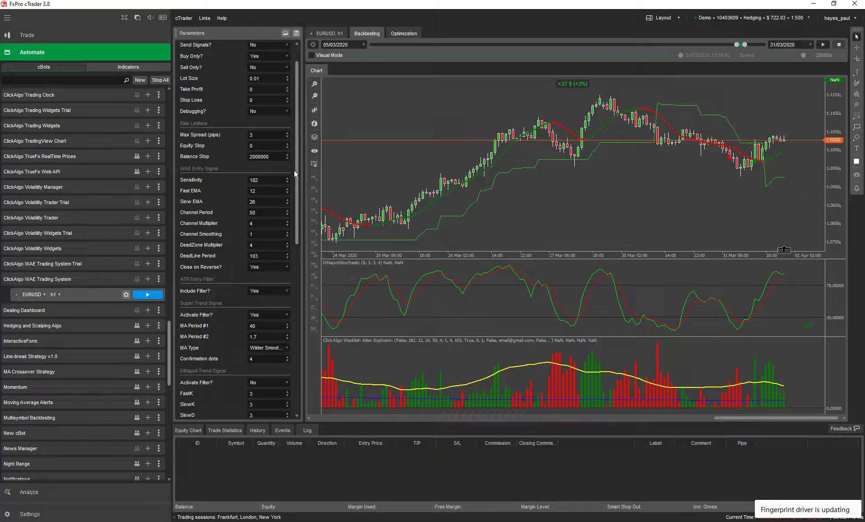
pyautogui.moveTo(296, 172); pyautogui.dragTo(295, 118)
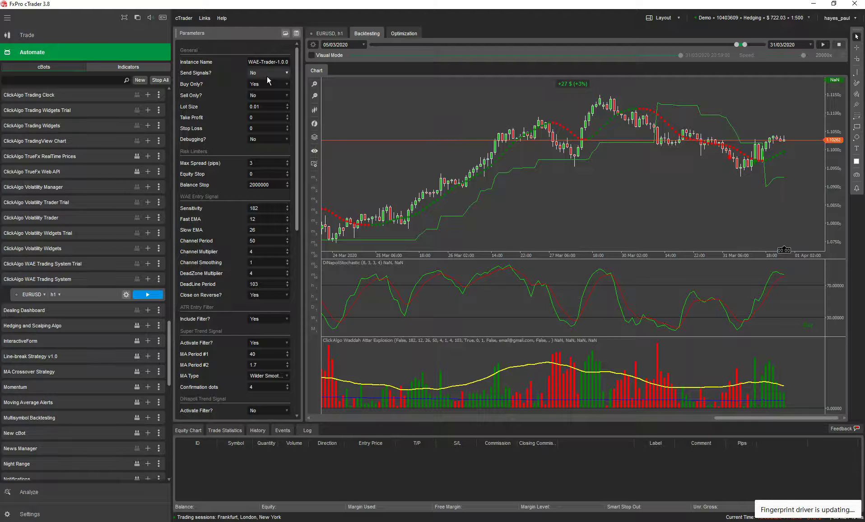
pyautogui.click(254, 64)
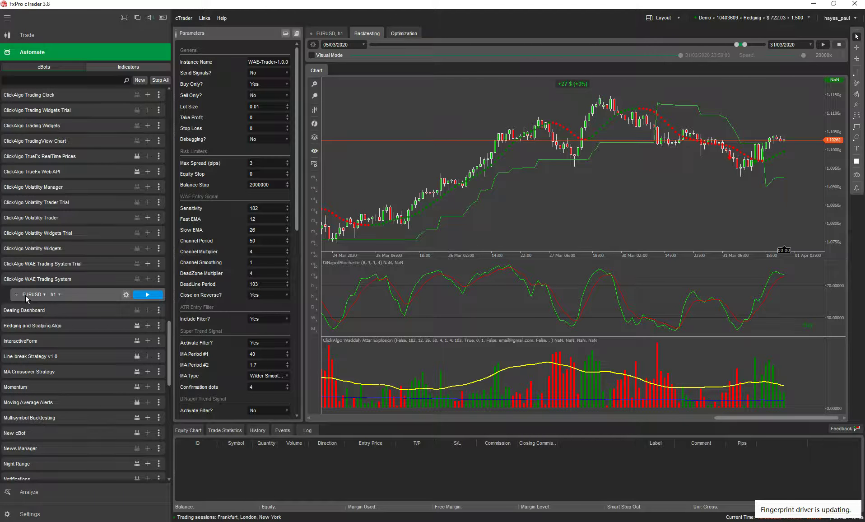
# Step: Add a second EURUSD instance to ClickAlgo WAE Trading System, remove it again, and return to the original instance
pyautogui.click(148, 279)
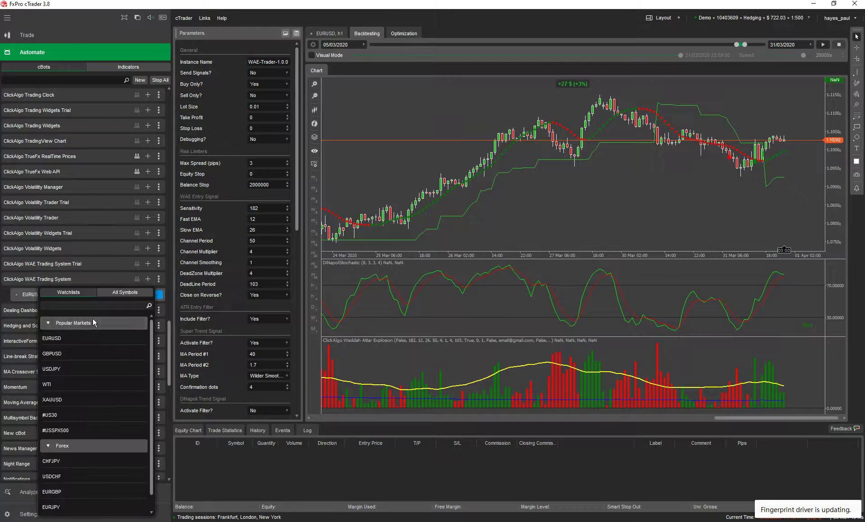
pyautogui.click(60, 339)
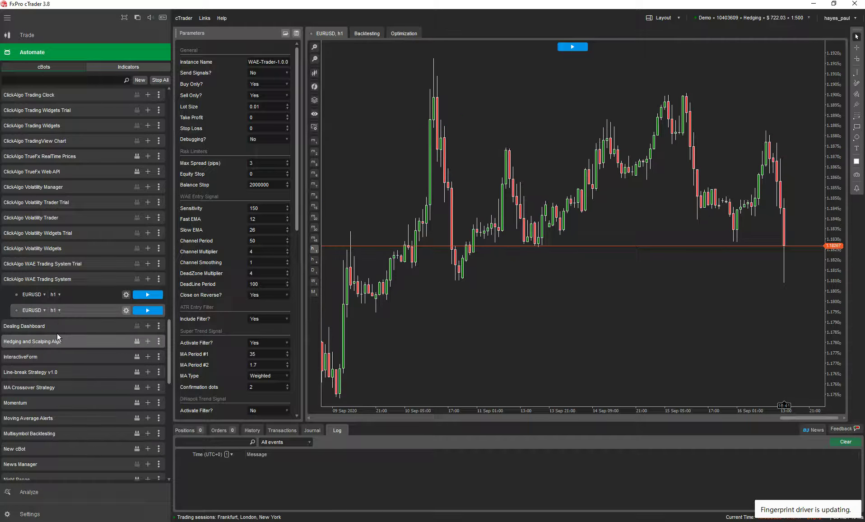
pyautogui.rightClick(84, 311)
pyautogui.click(103, 357)
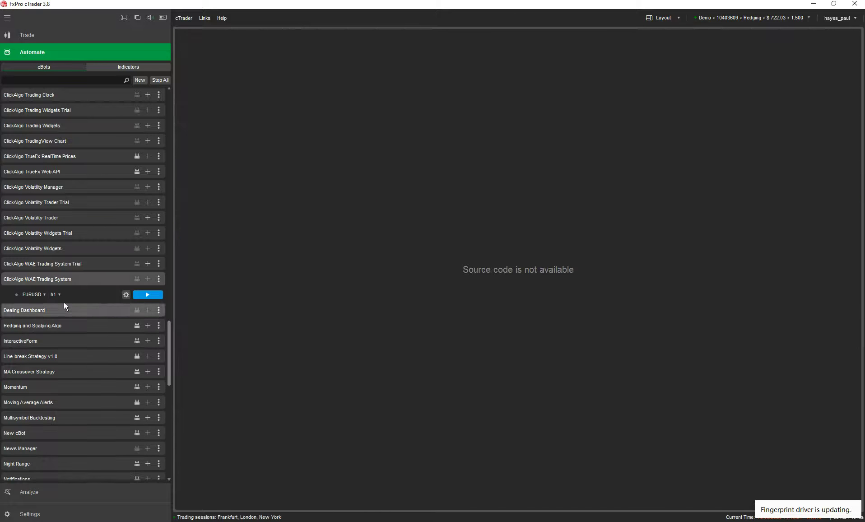
pyautogui.click(70, 294)
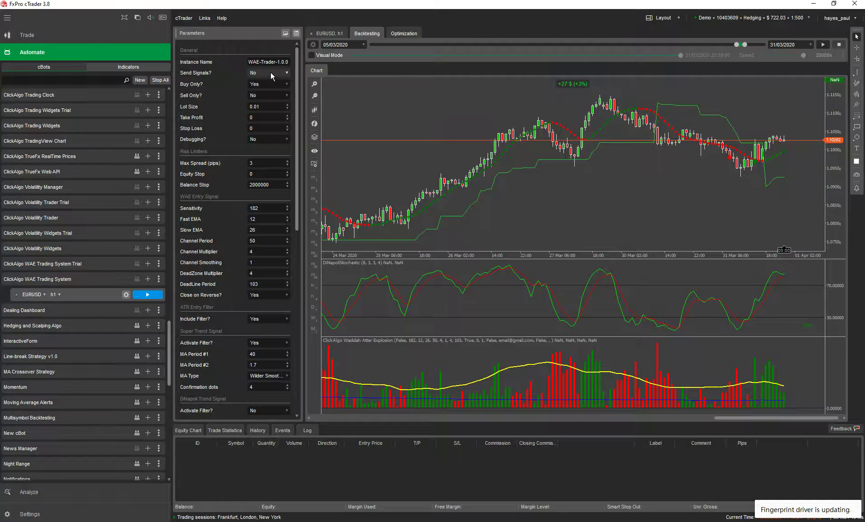
# Step: Set Send Signals? to Yes, and check the related email and Telegram notification parameters of the cBot
pyautogui.click(268, 84)
pyautogui.moveTo(296, 118); pyautogui.dragTo(288, 258)
pyautogui.scroll(-5, 288, 257)
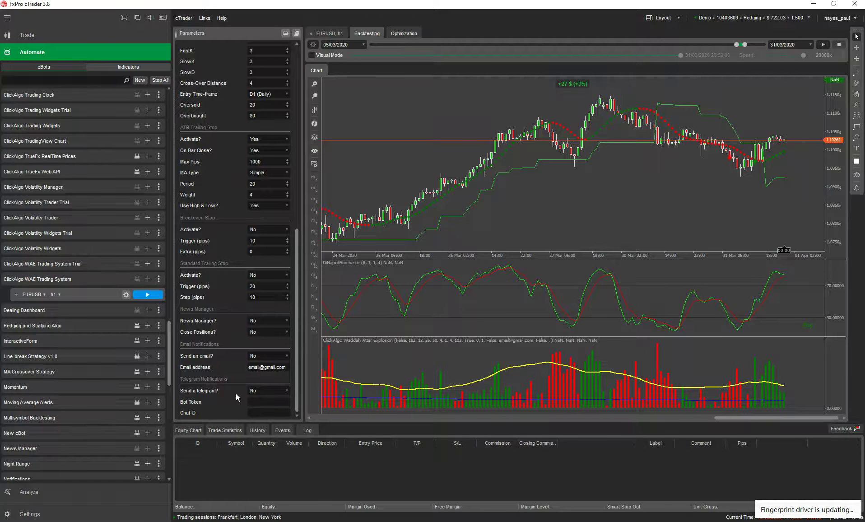
pyautogui.moveTo(297, 255); pyautogui.dragTo(293, 62)
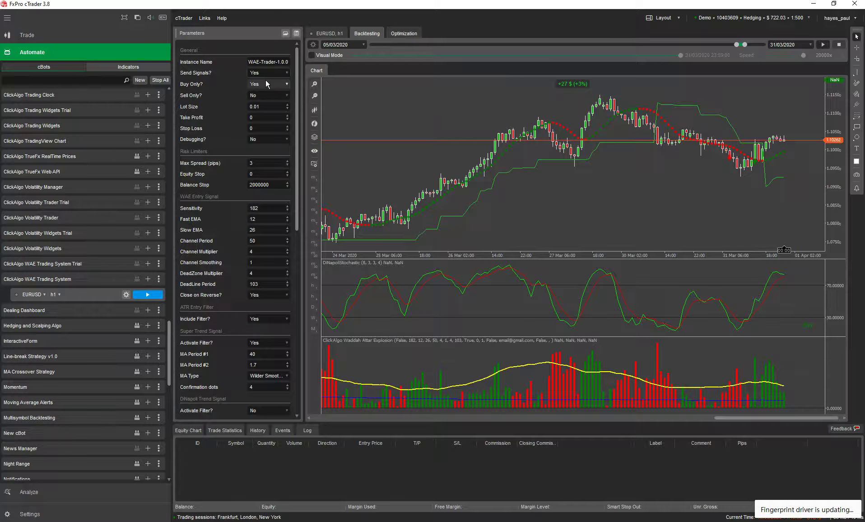
# Step: Set Sell Only? and Debugging? to Yes in the cBot's general parameters
pyautogui.click(266, 96)
pyautogui.click(259, 95)
pyautogui.click(258, 96)
pyautogui.click(262, 94)
pyautogui.click(264, 107)
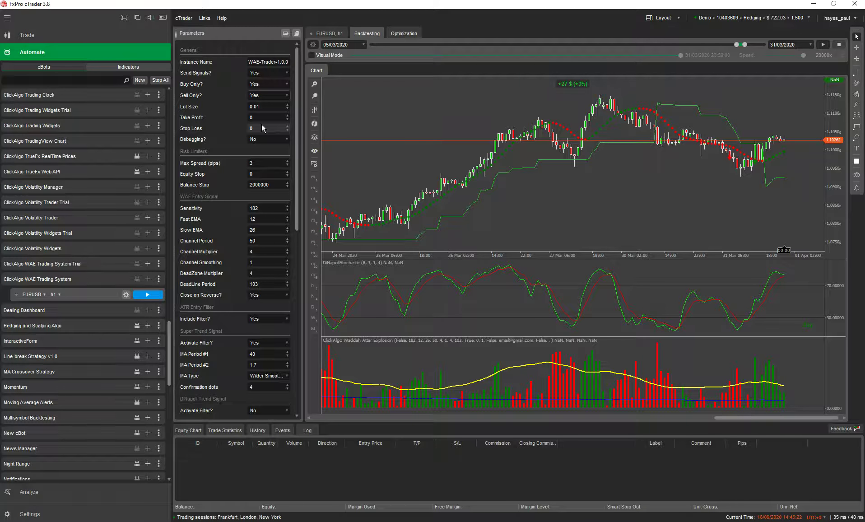
pyautogui.click(261, 140)
pyautogui.click(261, 146)
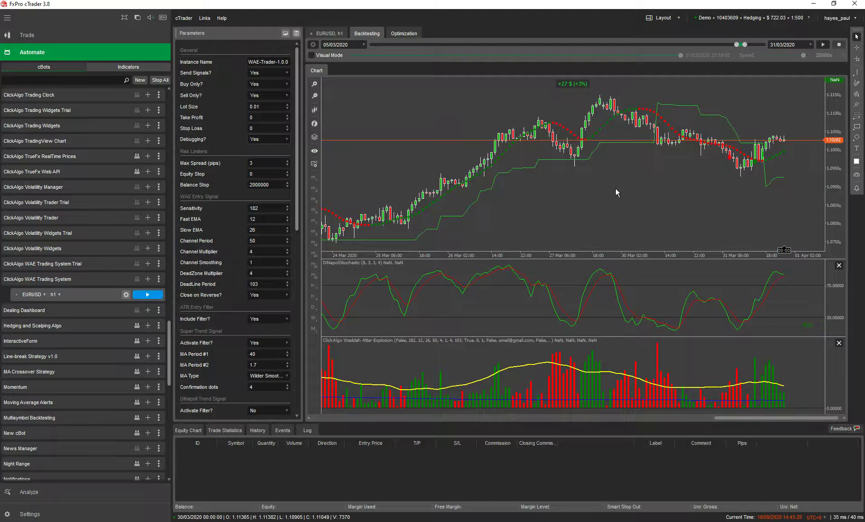
# Step: Read through the backtest's log messages, including the license validation and indicator version entries
pyautogui.click(306, 431)
pyautogui.scroll(-2, 343, 478)
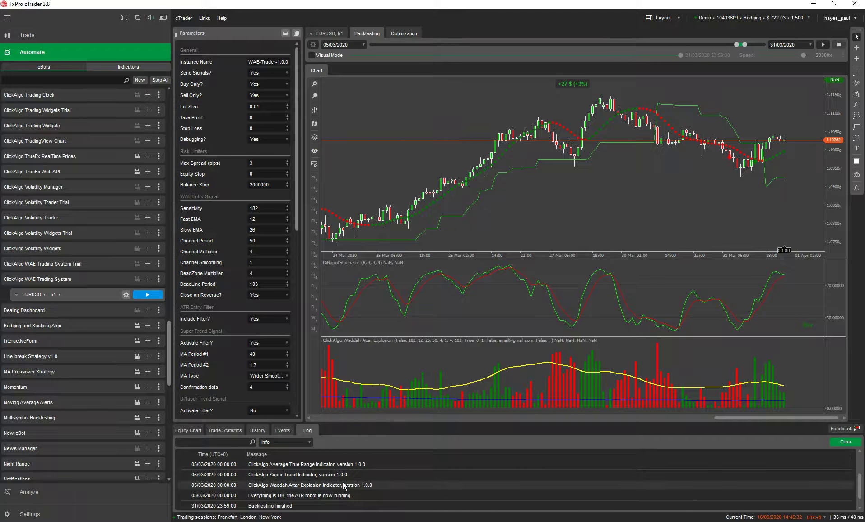
pyautogui.scroll(2, 343, 485)
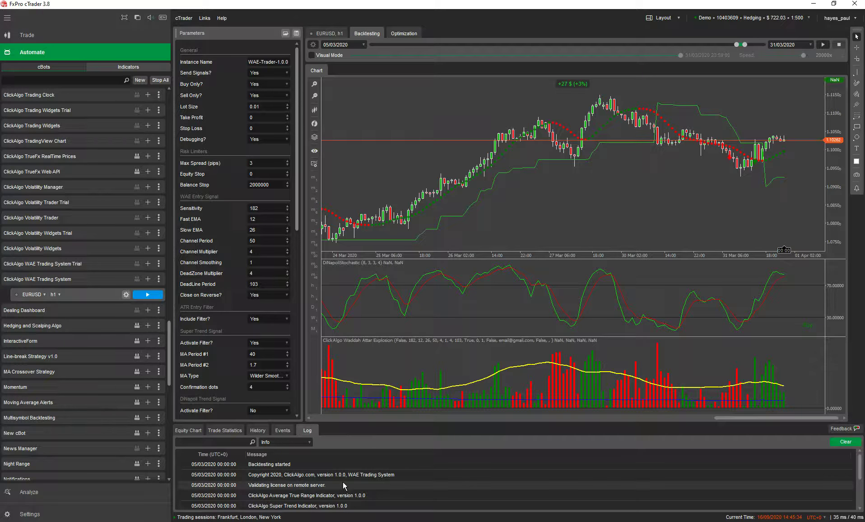
pyautogui.scroll(-2, 343, 485)
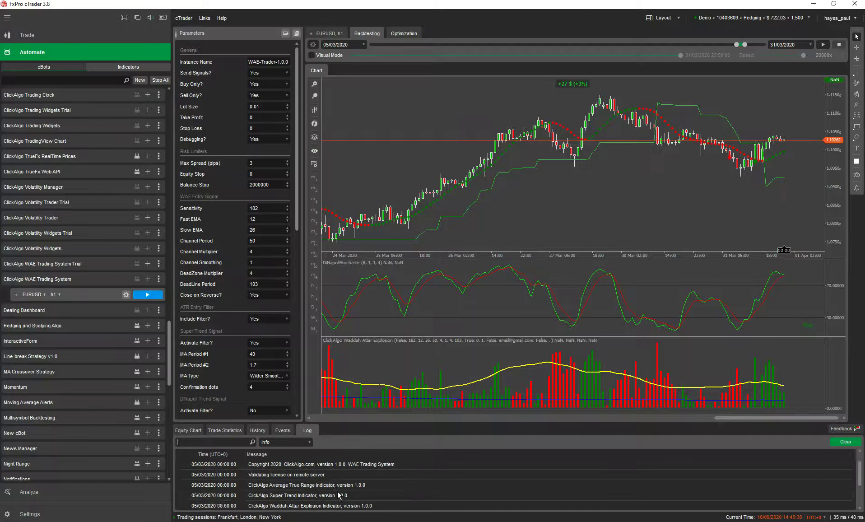
pyautogui.scroll(1, 348, 484)
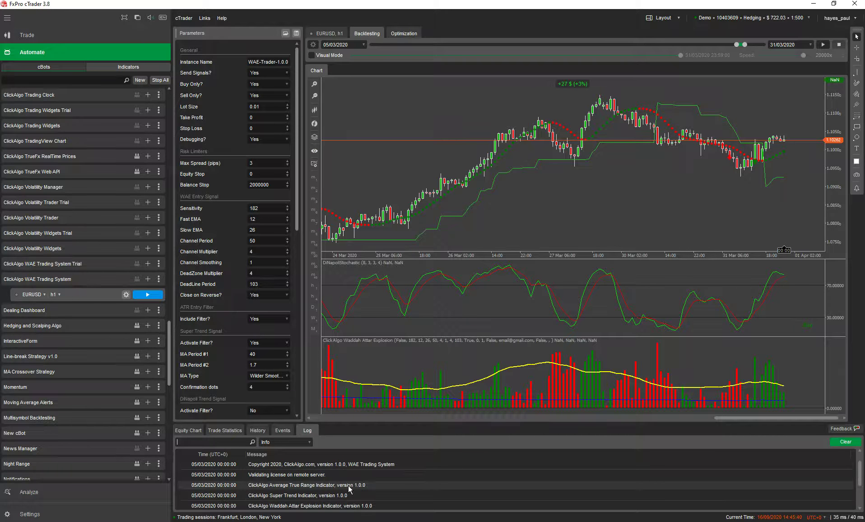
pyautogui.scroll(1, 334, 493)
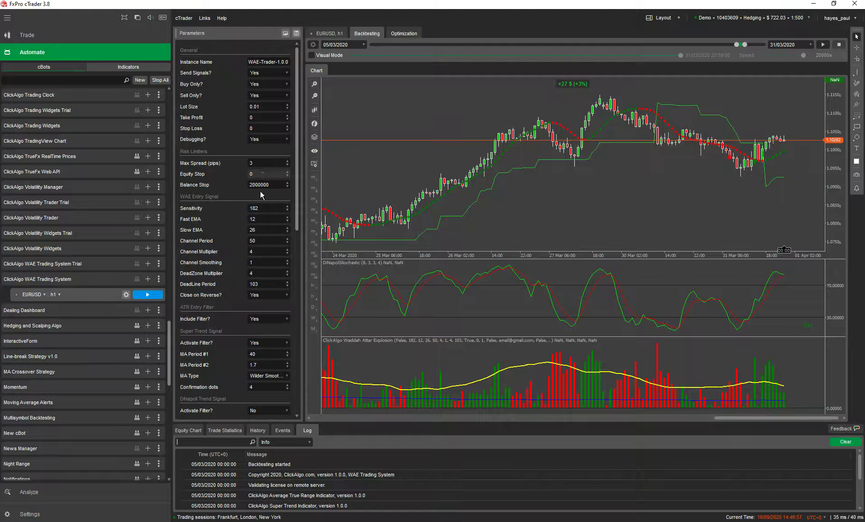
# Step: Compare the cBot's WAE entry signal parameters with the Waddah Attar Explosion indicator's own settings, leaving the indicator as it is
pyautogui.scroll(-1, 291, 220)
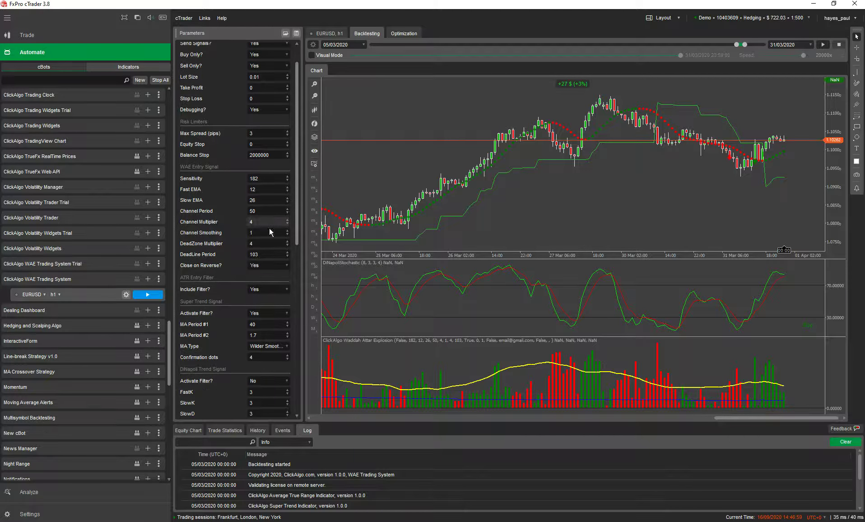
pyautogui.doubleClick(568, 381)
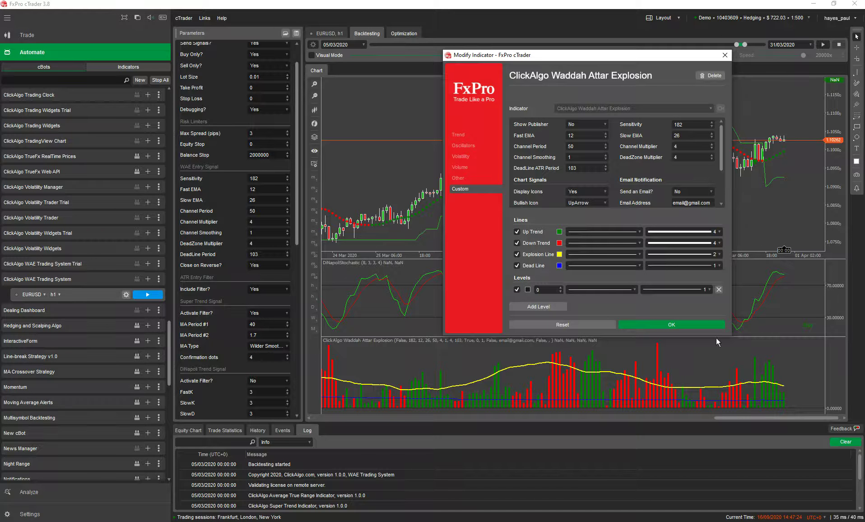
pyautogui.click(687, 323)
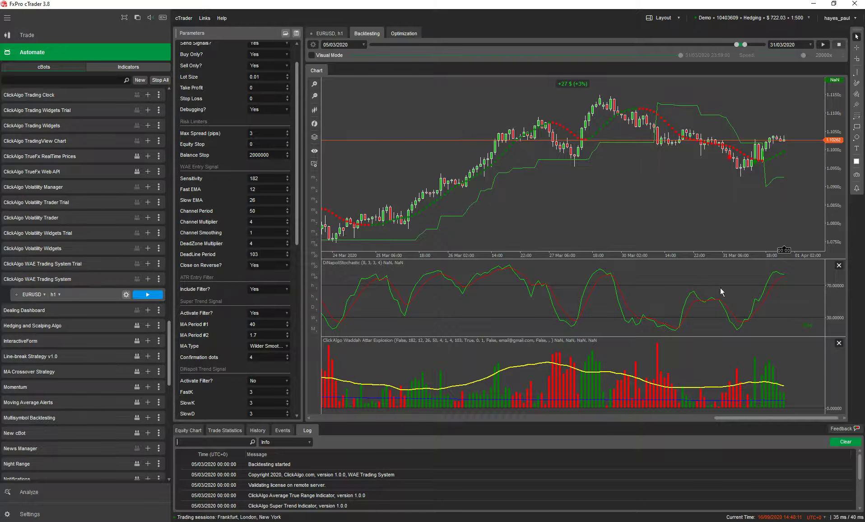
# Step: Compare the latest candles on the price chart with the matching section of the DiNapoli Stochastic line
pyautogui.click(772, 142)
pyautogui.click(782, 278)
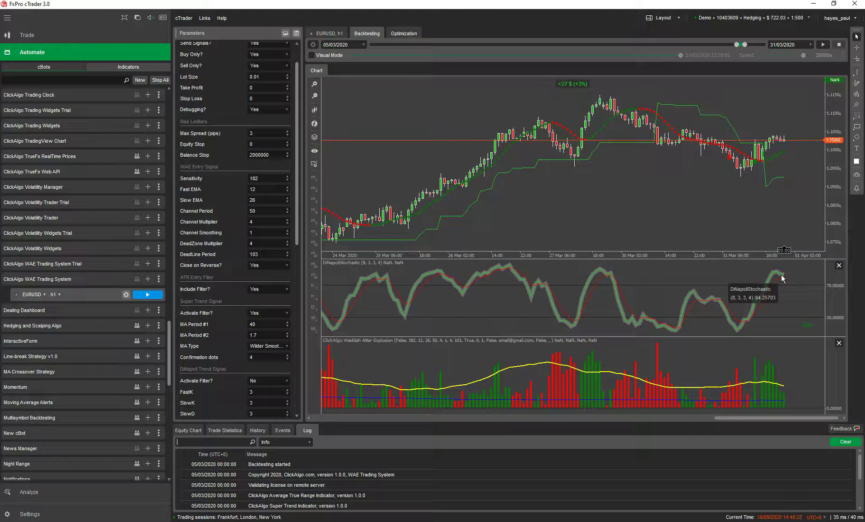
pyautogui.moveTo(774, 180)
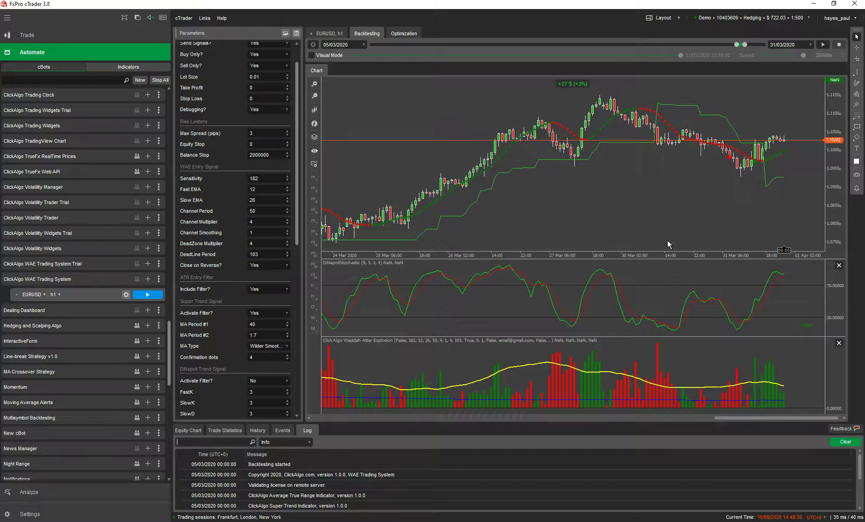
# Step: Try to mark the Average True Range line's switch on 30 March 2020 with a vertical line
pyautogui.click(682, 110)
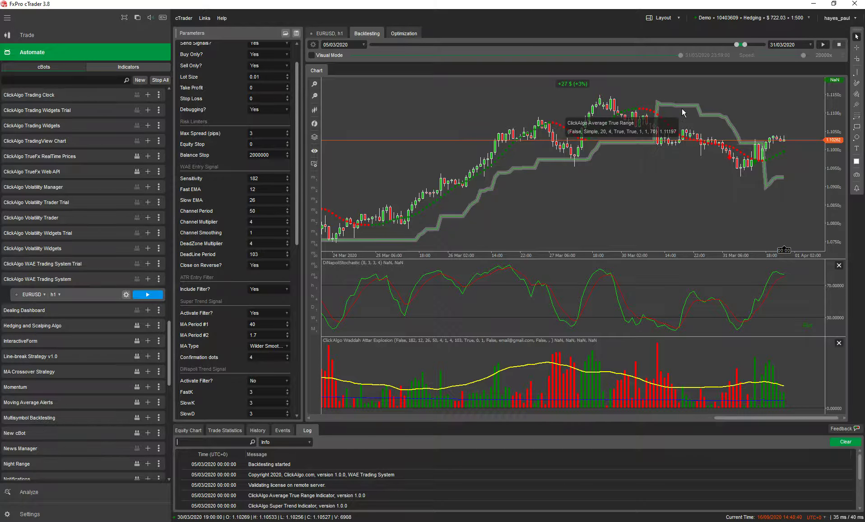
pyautogui.click(857, 73)
pyautogui.click(827, 79)
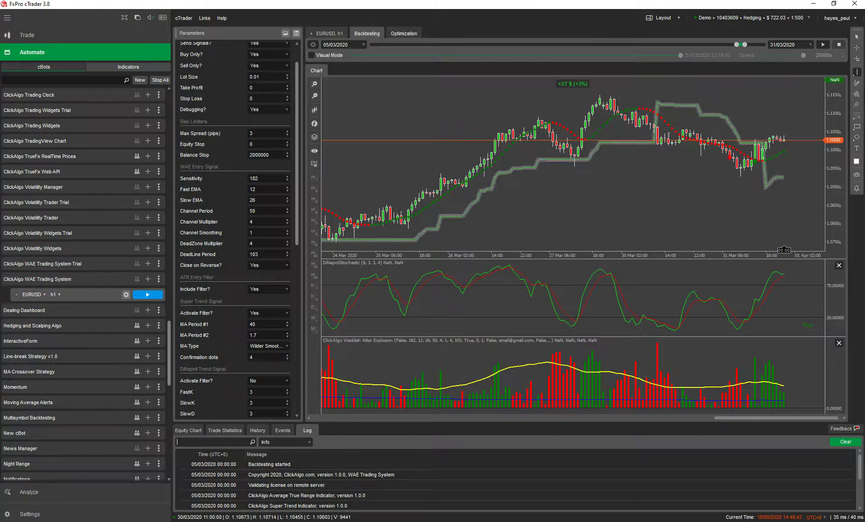
pyautogui.click(683, 161)
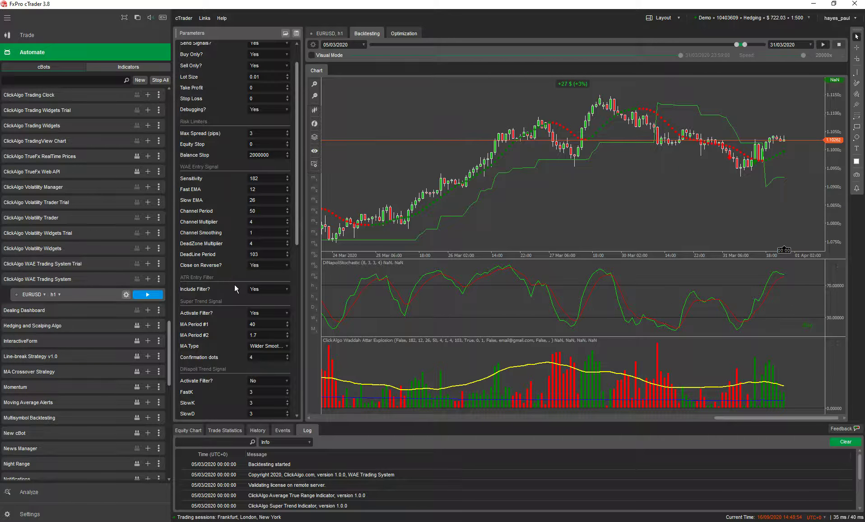
# Step: Match the Super Trend indicator to the cBot by setting MA Period #1 to 40, MA Type to Wilder Smoothing and Confirmation dots to 4
pyautogui.moveTo(297, 222); pyautogui.dragTo(298, 246)
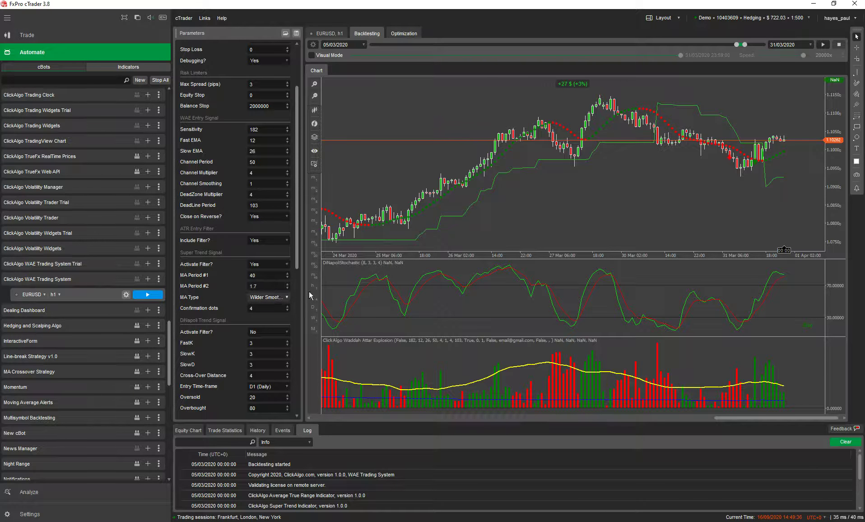
pyautogui.doubleClick(481, 172)
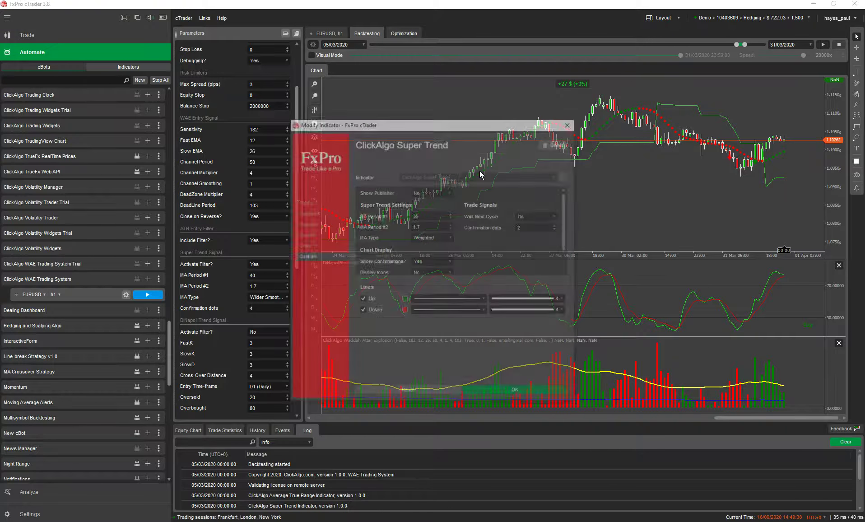
pyautogui.moveTo(490, 126); pyautogui.dragTo(676, 70)
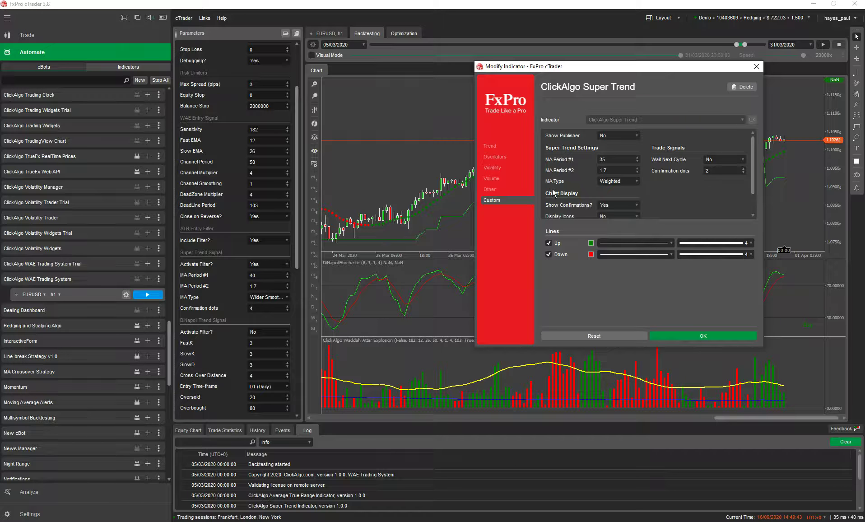
pyautogui.doubleClick(617, 158)
pyautogui.write('40')
pyautogui.click(636, 181)
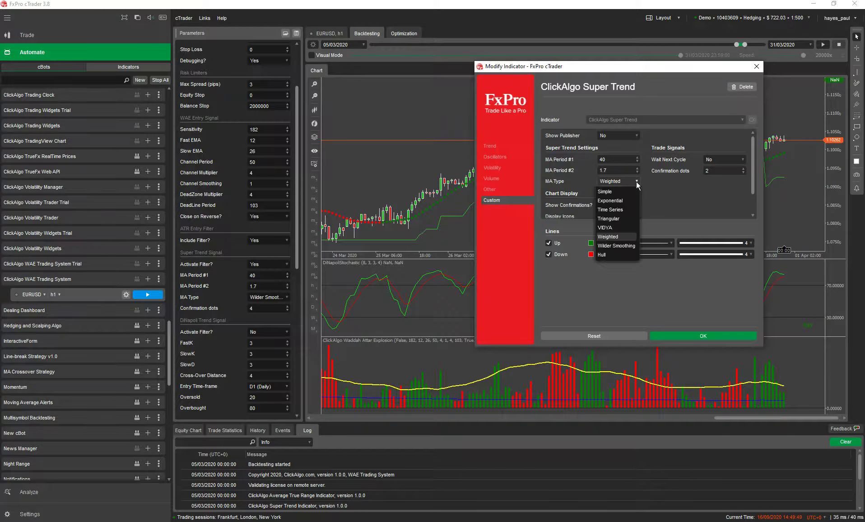
pyautogui.click(622, 245)
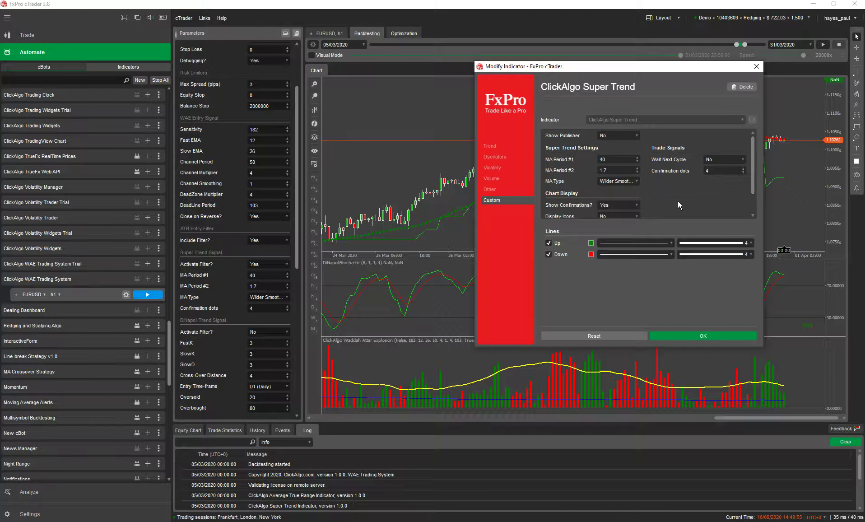
pyautogui.click(681, 336)
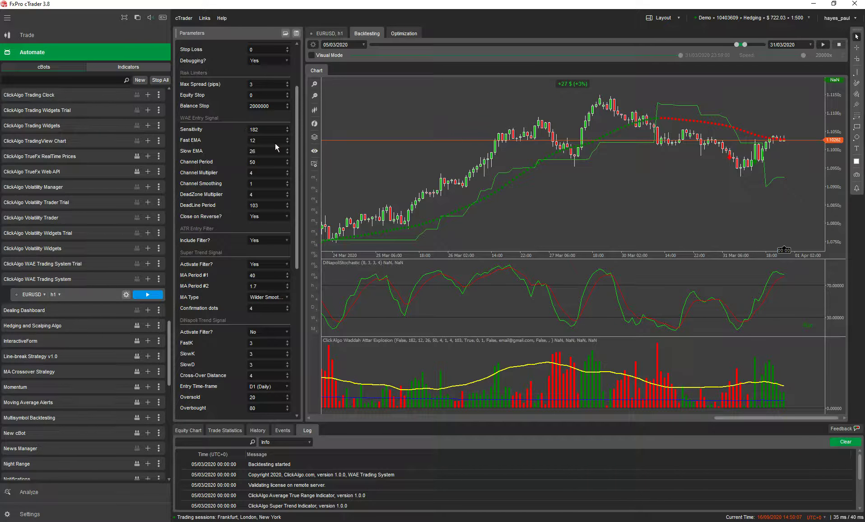
# Step: Review the cBot's DiNapoli trend signal and ATR trailing stop parameters against the chart's indicators
pyautogui.moveTo(298, 153); pyautogui.dragTo(295, 168)
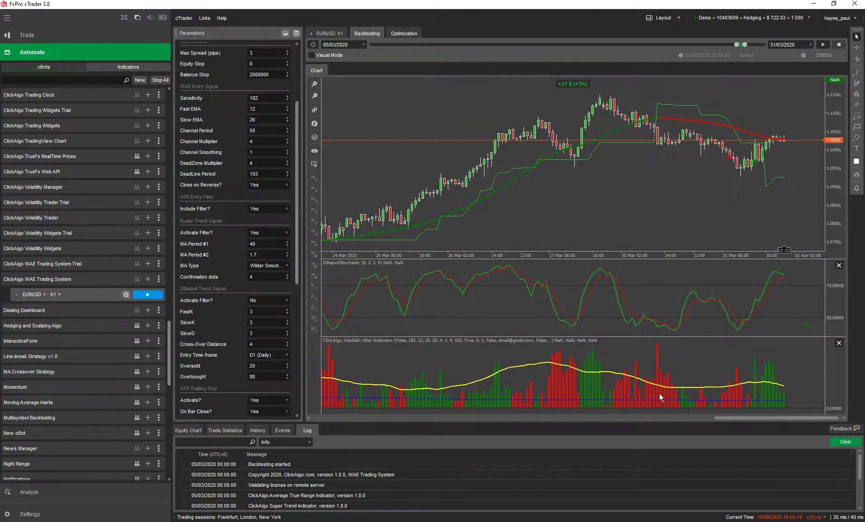
pyautogui.moveTo(666, 124)
pyautogui.moveTo(296, 202); pyautogui.dragTo(300, 260)
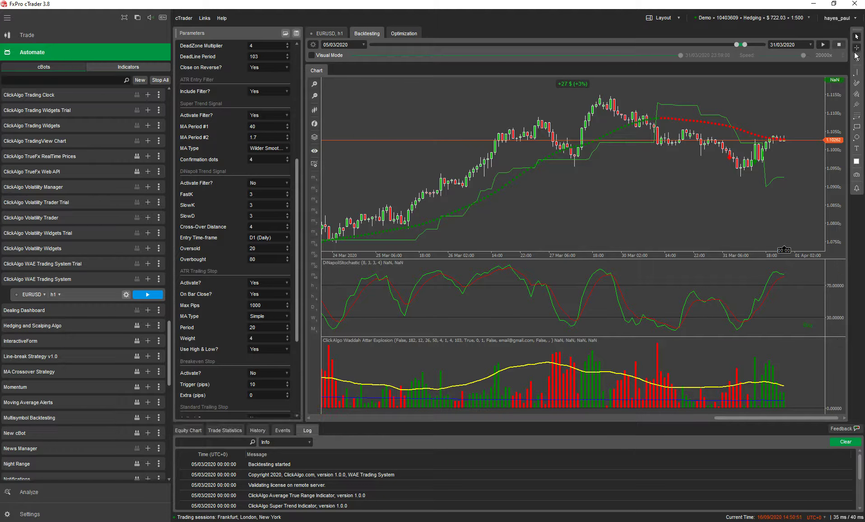
# Step: Place a vertical line at 27/03/2020 14:00 to align the price candle with the DiNapoli Stochastic crossover
pyautogui.click(856, 73)
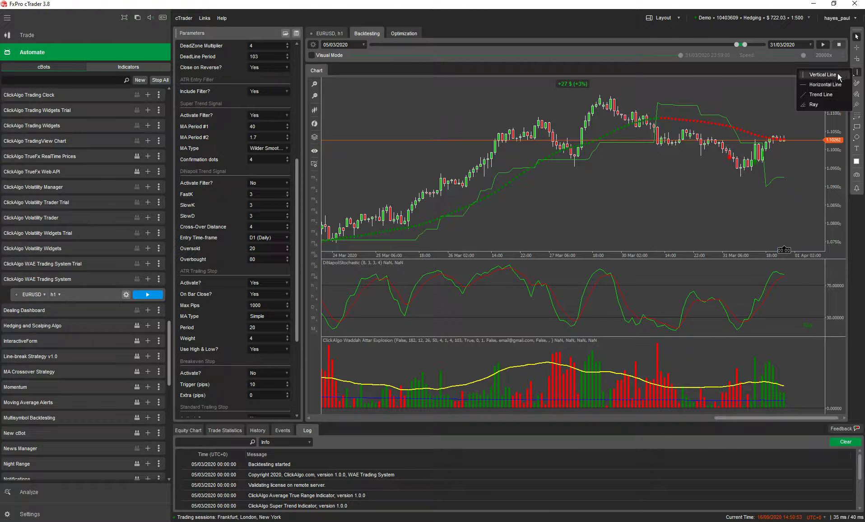
pyautogui.click(821, 75)
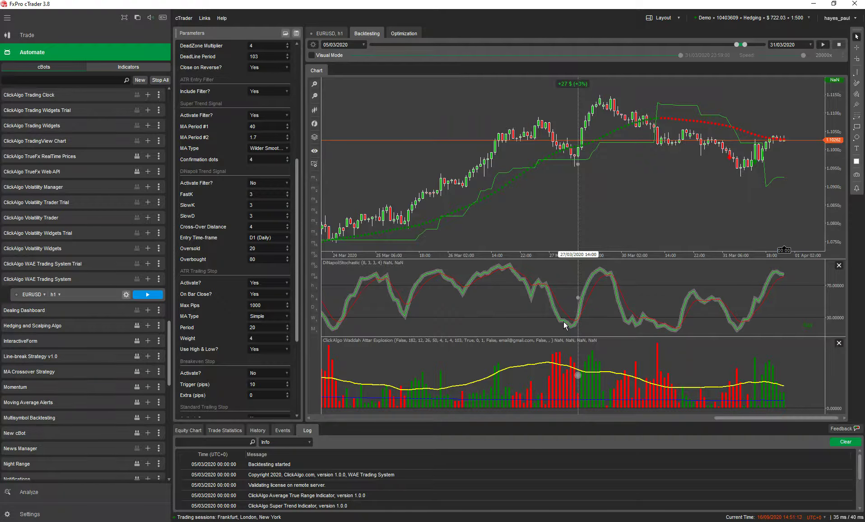
pyautogui.moveTo(576, 321)
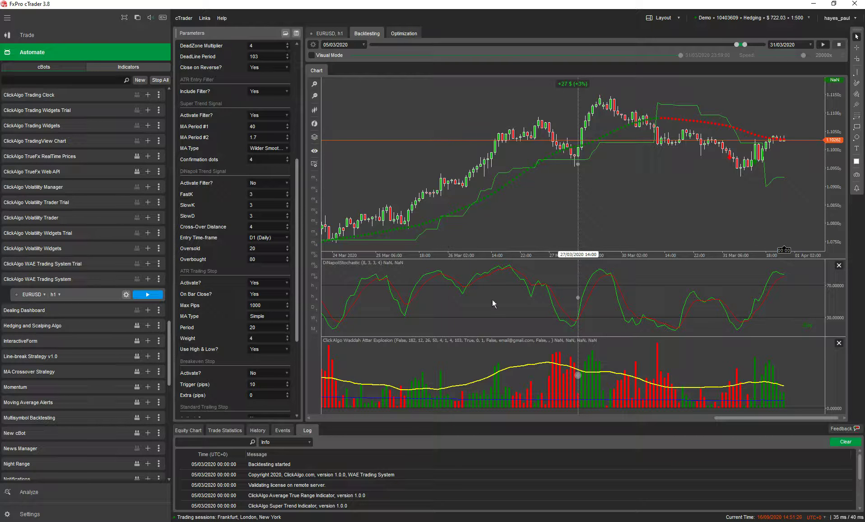
# Step: Examine the earlier candles from 20 to 27 March 2020 alongside the DiNapoli Stochastic swings
pyautogui.moveTo(502, 238); pyautogui.dragTo(726, 225)
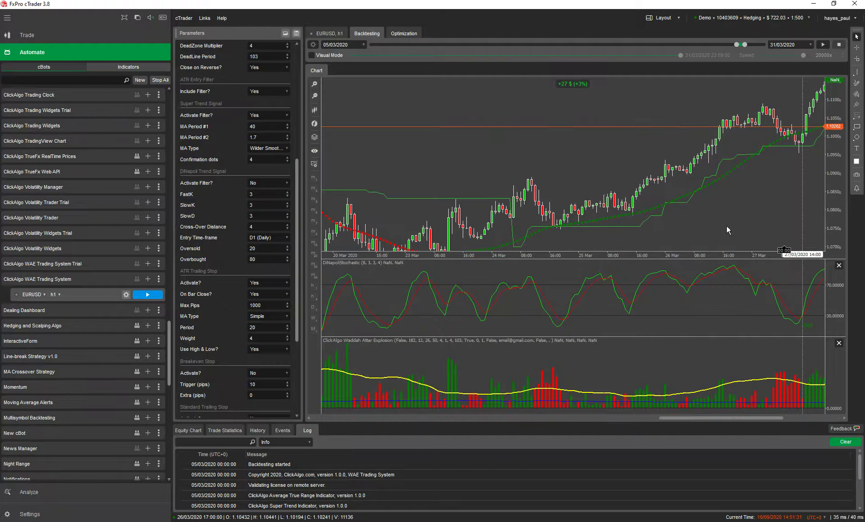
pyautogui.moveTo(632, 228); pyautogui.dragTo(582, 228)
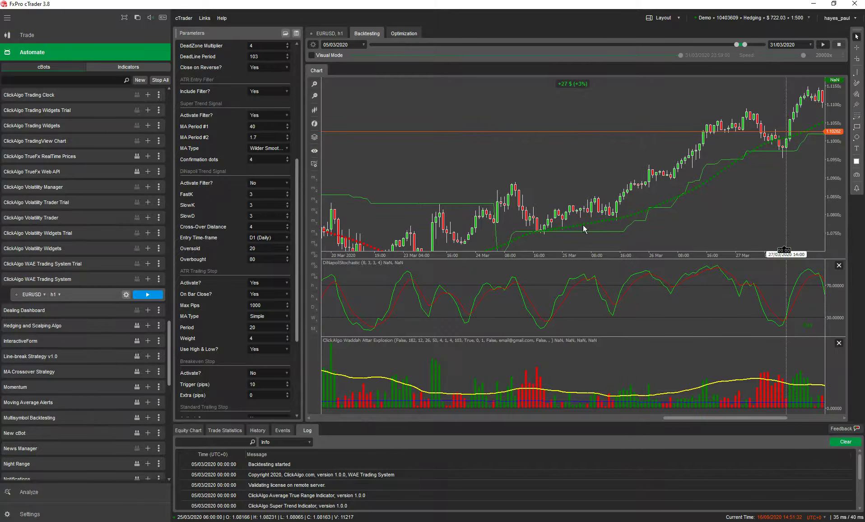
pyautogui.click(588, 215)
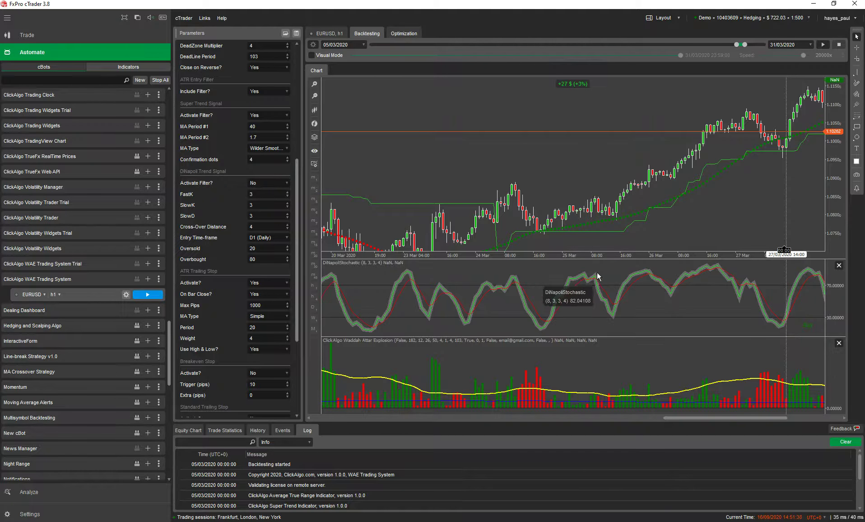
# Step: Check the DiNapoli Stochastic indicator's period, line and level settings against the latest candles, leaving them as they are
pyautogui.scroll(-5, 591, 289)
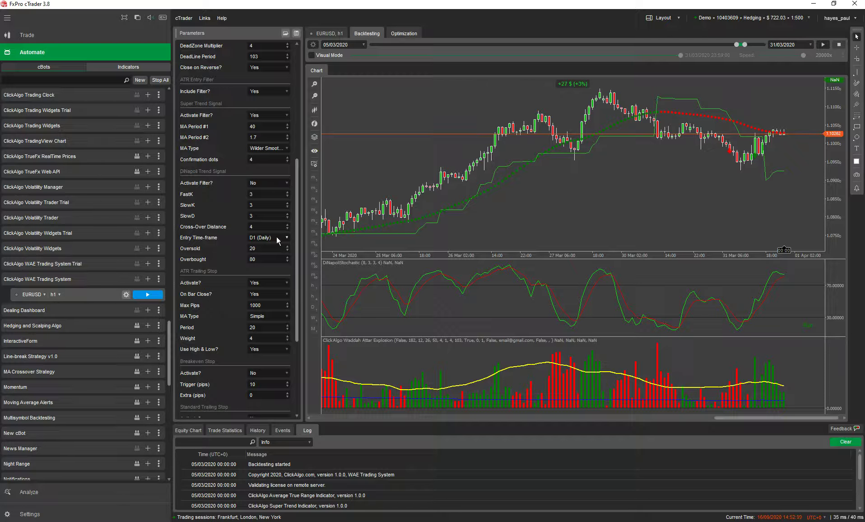
pyautogui.moveTo(531, 291)
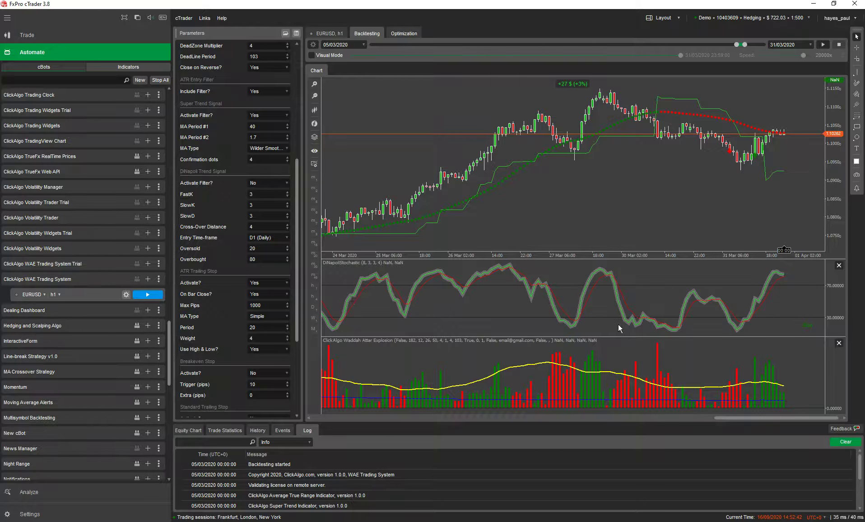
pyautogui.doubleClick(771, 287)
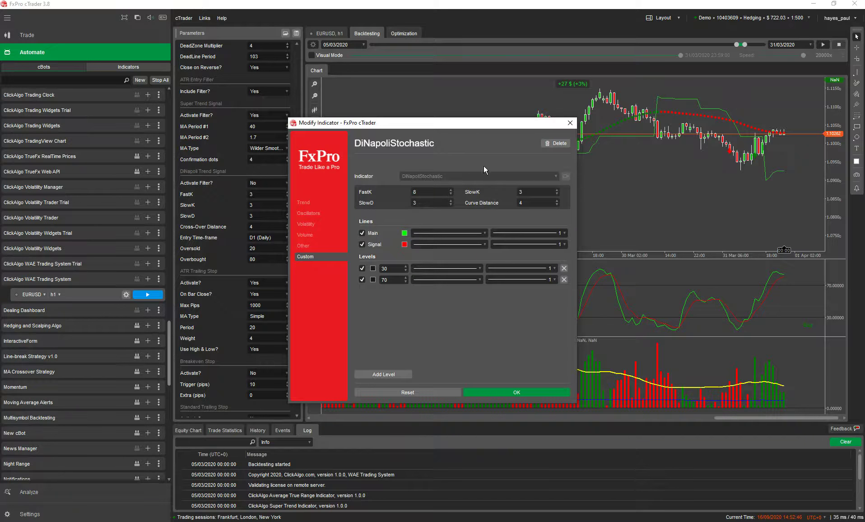
pyautogui.moveTo(494, 127); pyautogui.dragTo(601, 144)
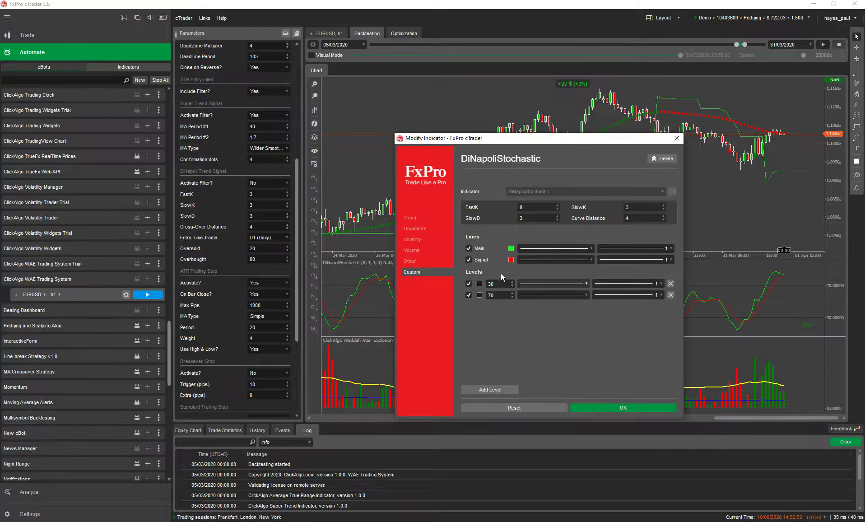
pyautogui.click(676, 138)
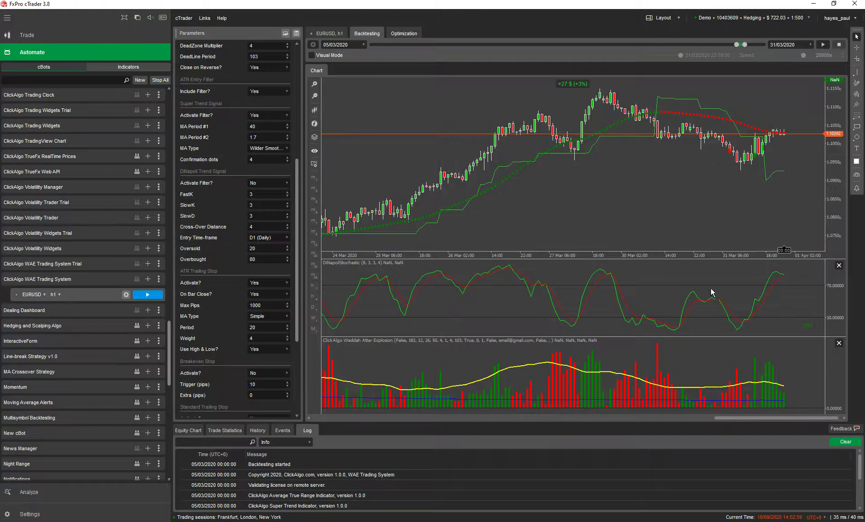
pyautogui.moveTo(751, 322)
# Step: Review the cBot's ATR Trailing Stop parameters and trace the ATR line along the price chart
pyautogui.moveTo(297, 232); pyautogui.dragTo(294, 266)
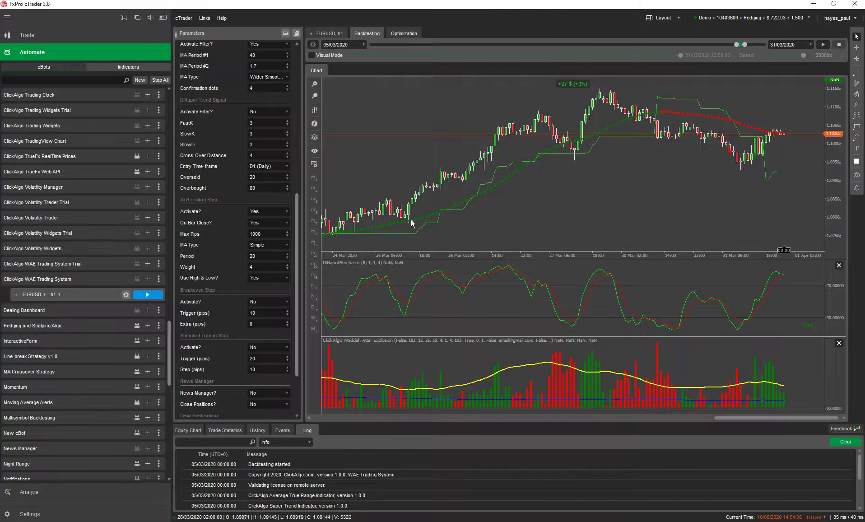
pyautogui.click(381, 224)
pyautogui.click(587, 154)
pyautogui.click(590, 155)
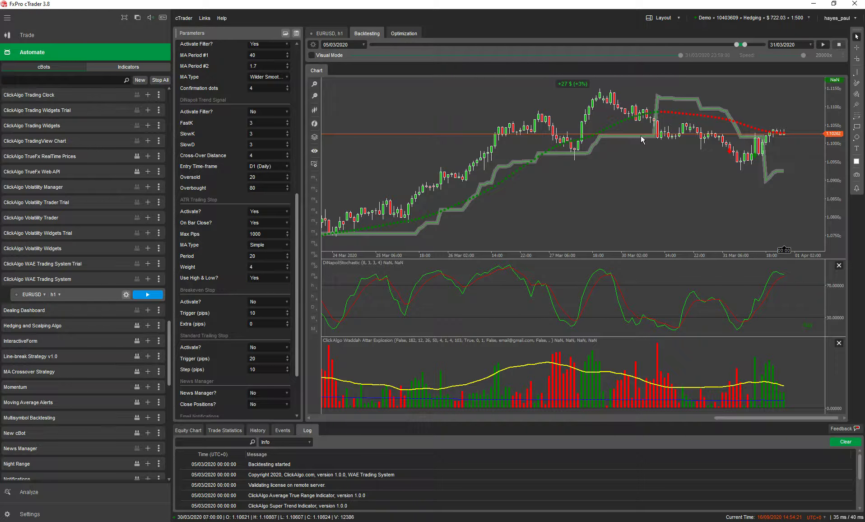
pyautogui.moveTo(656, 120)
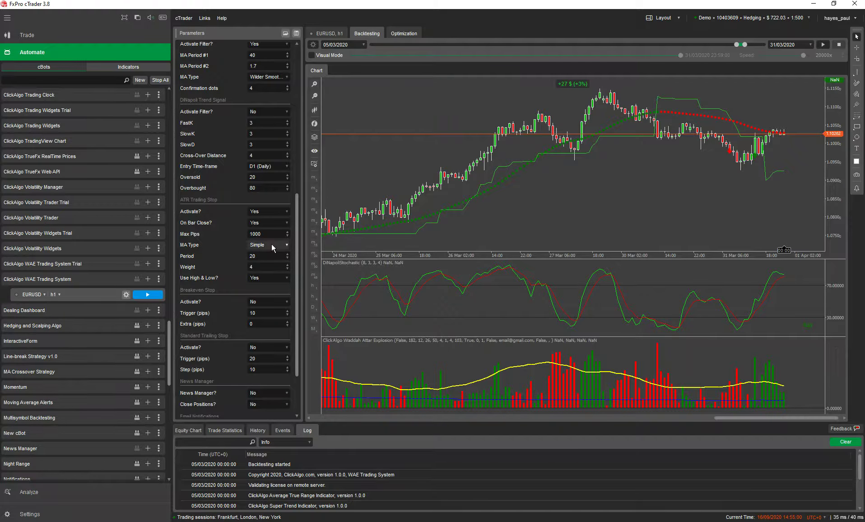
# Step: Open the ClickAlgo Average True Range indicator's settings and review the available MA types
pyautogui.doubleClick(559, 156)
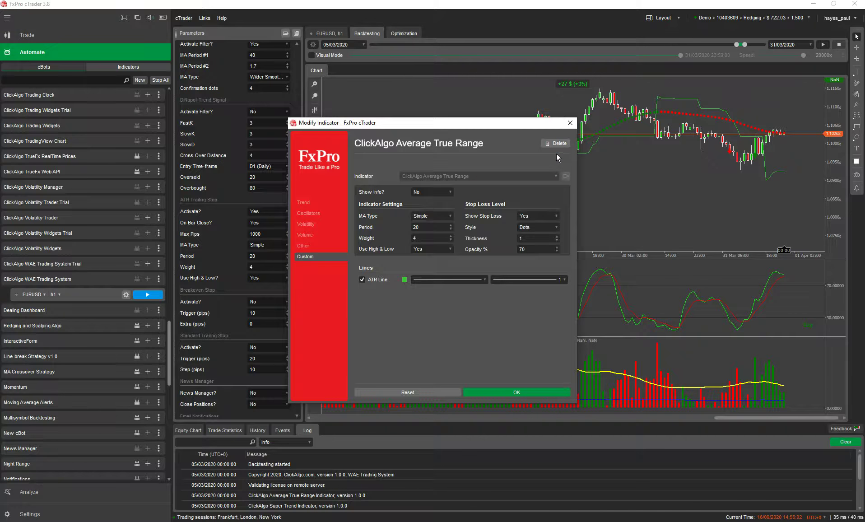
pyautogui.moveTo(497, 132); pyautogui.dragTo(745, 78)
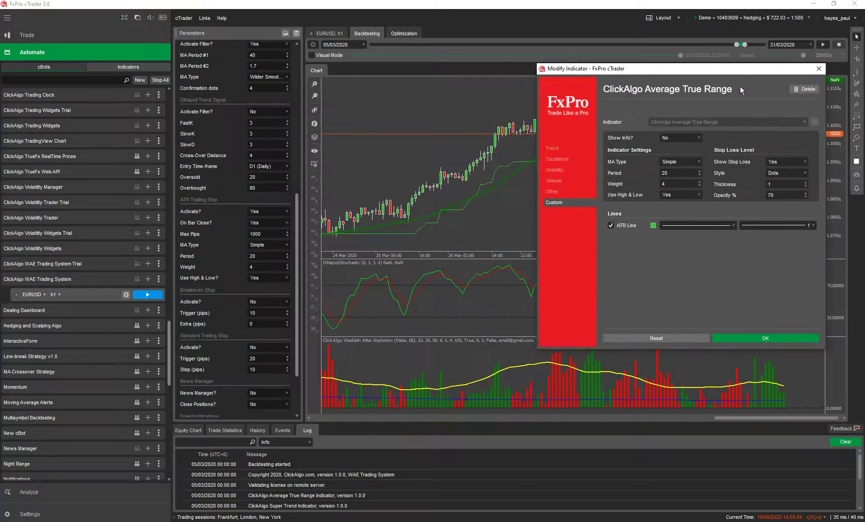
pyautogui.click(696, 162)
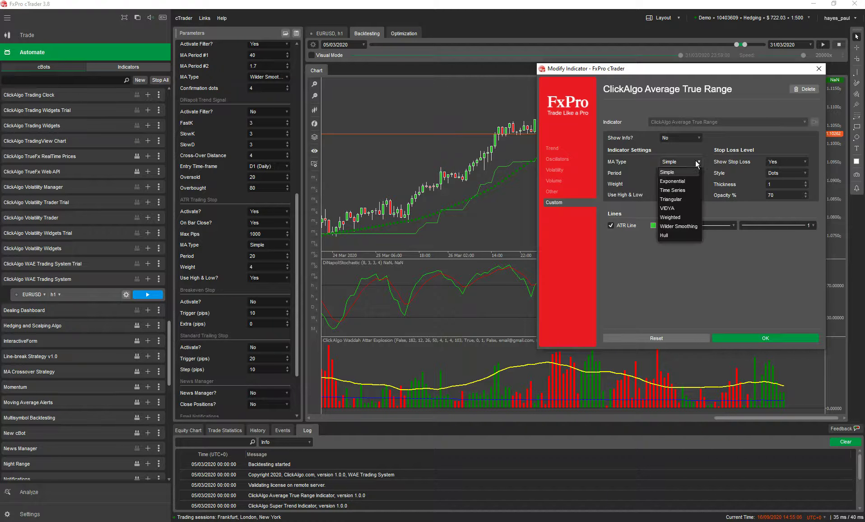
pyautogui.click(696, 163)
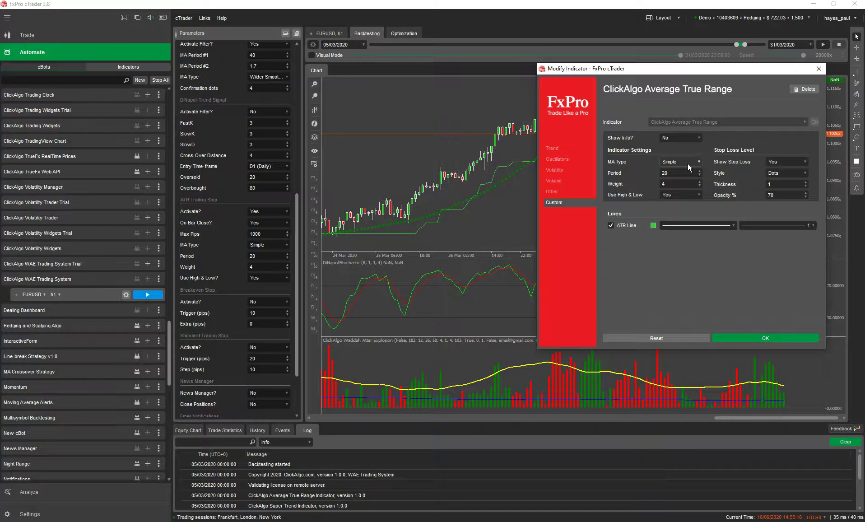
# Step: Try the Average True Range indicator with Use High & Low set to No, and restore it to Yes
pyautogui.moveTo(740, 86); pyautogui.dragTo(342, 114)
pyautogui.click(289, 223)
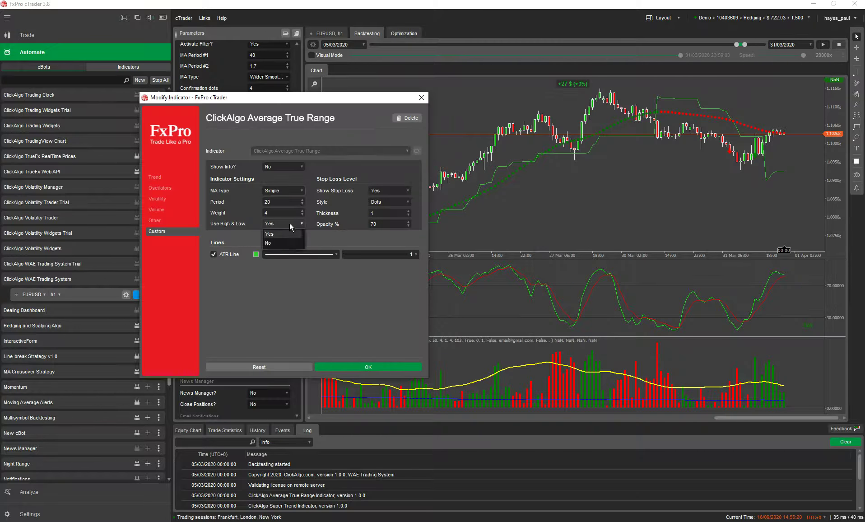
pyautogui.click(278, 243)
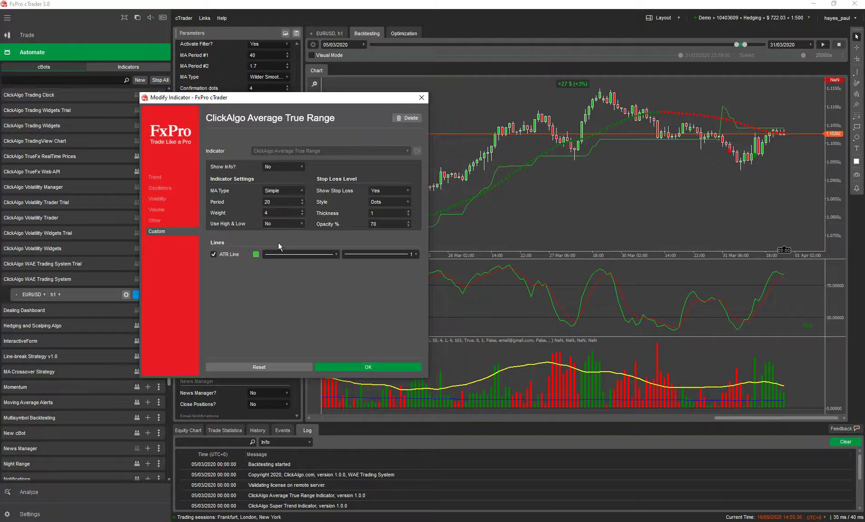
pyautogui.click(271, 222)
pyautogui.click(276, 242)
pyautogui.click(355, 366)
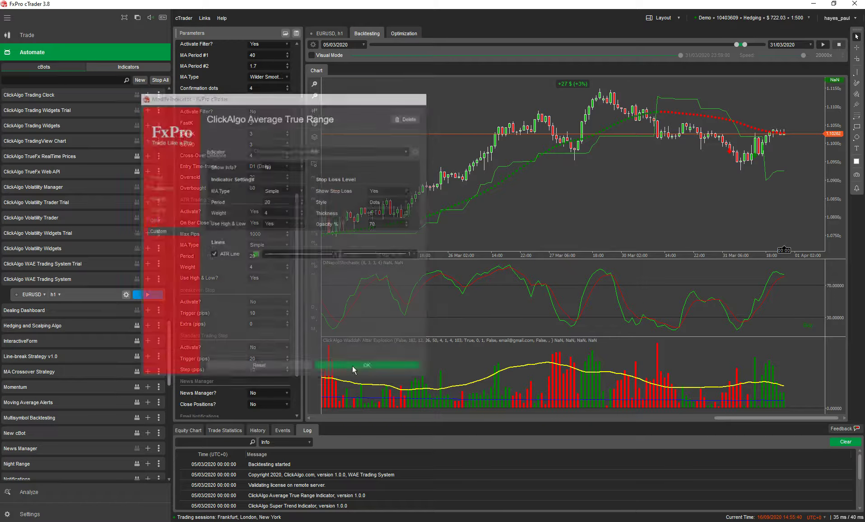
# Step: Set the Breakeven Stop's extra pips to 2 in the cBot parameters
pyautogui.moveTo(296, 273); pyautogui.dragTo(296, 355)
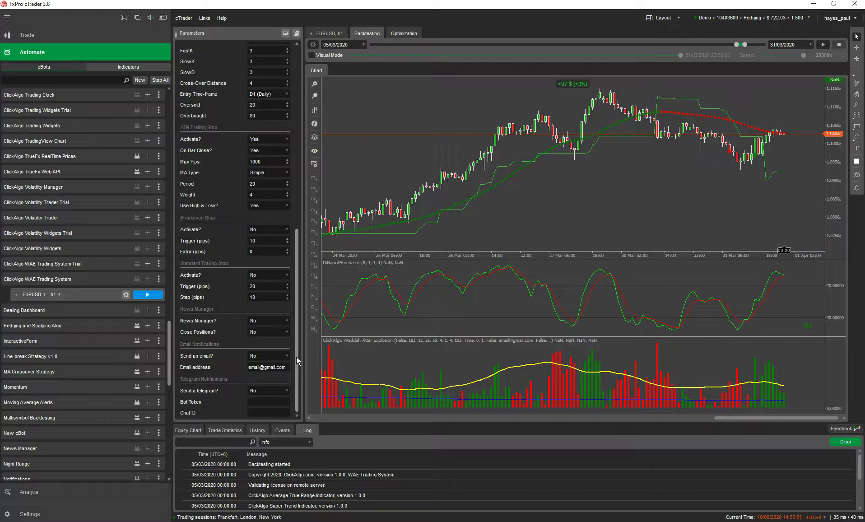
pyautogui.click(256, 240)
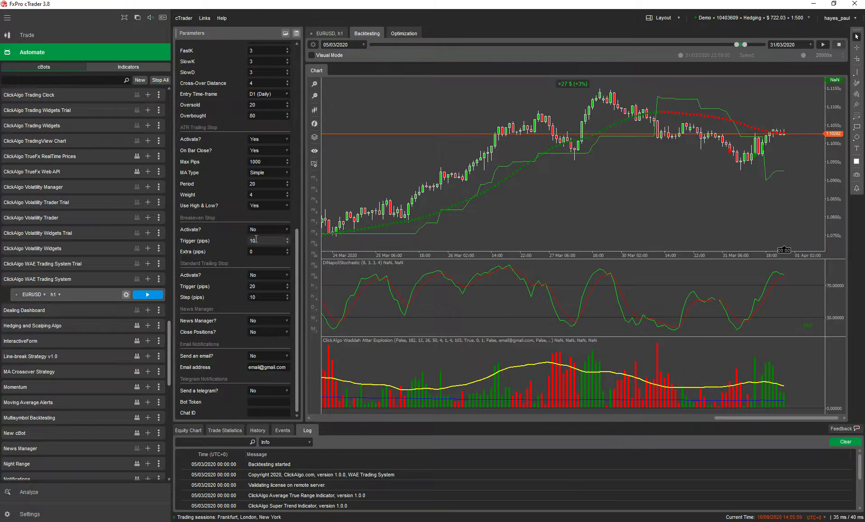
pyautogui.click(256, 253)
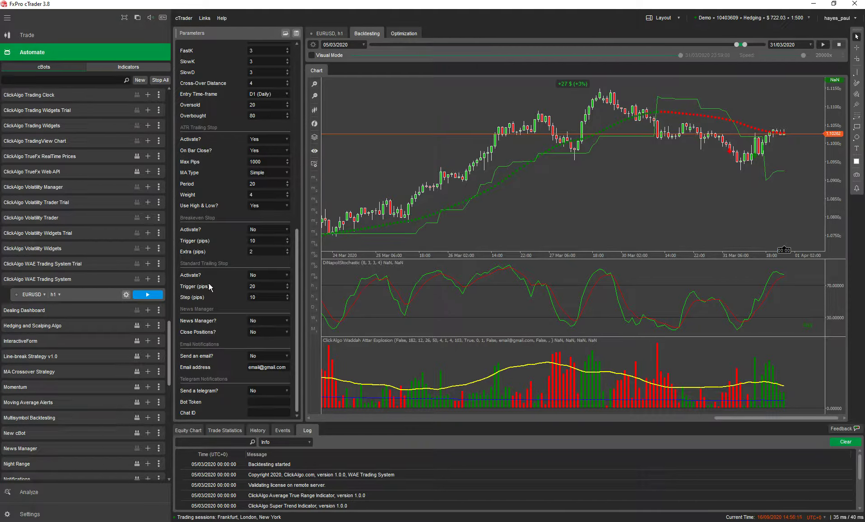
pyautogui.click(257, 299)
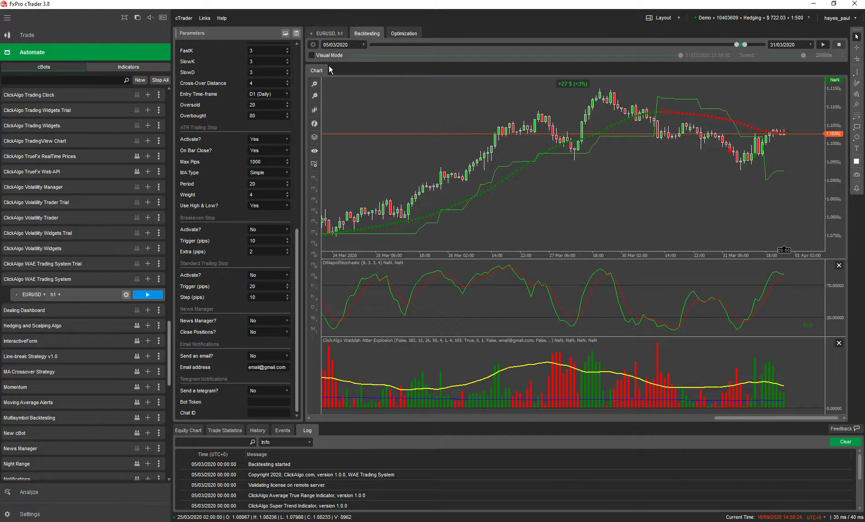
# Step: Check the backtesting settings and run the backtest in Visual Mode, pausing it once the first buy position opens
pyautogui.click(312, 44)
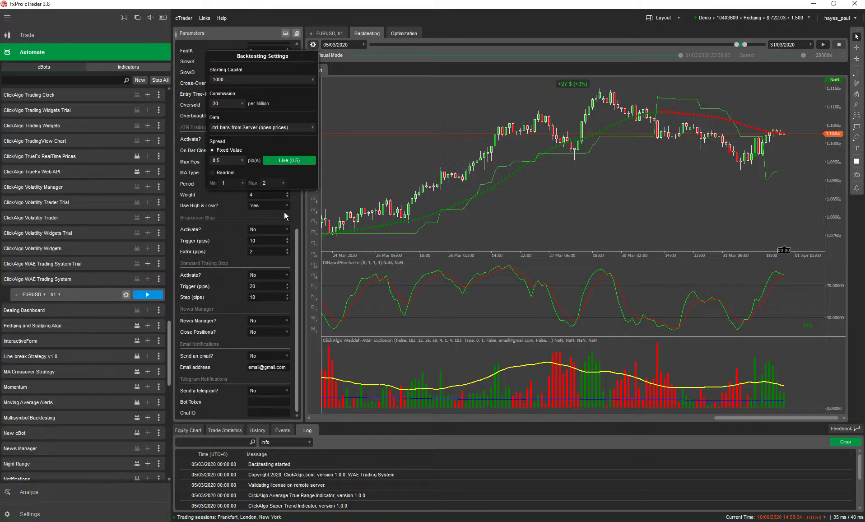
pyautogui.click(389, 181)
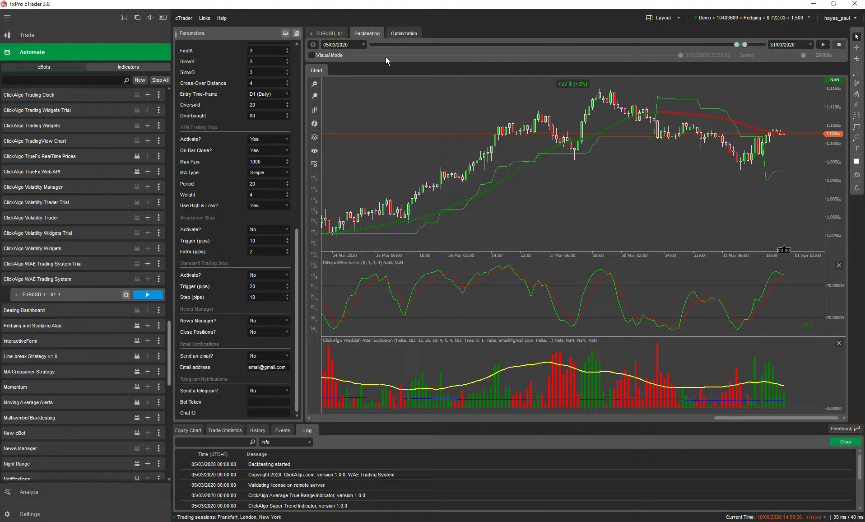
pyautogui.click(311, 55)
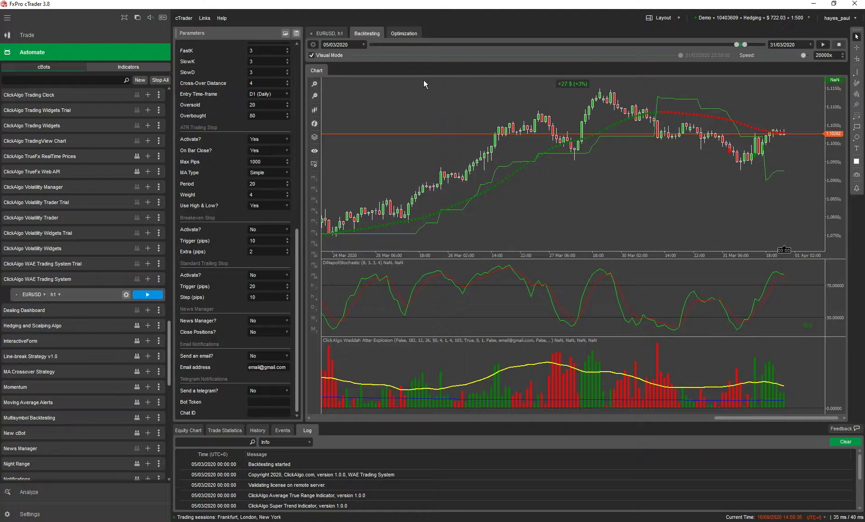
pyautogui.click(822, 46)
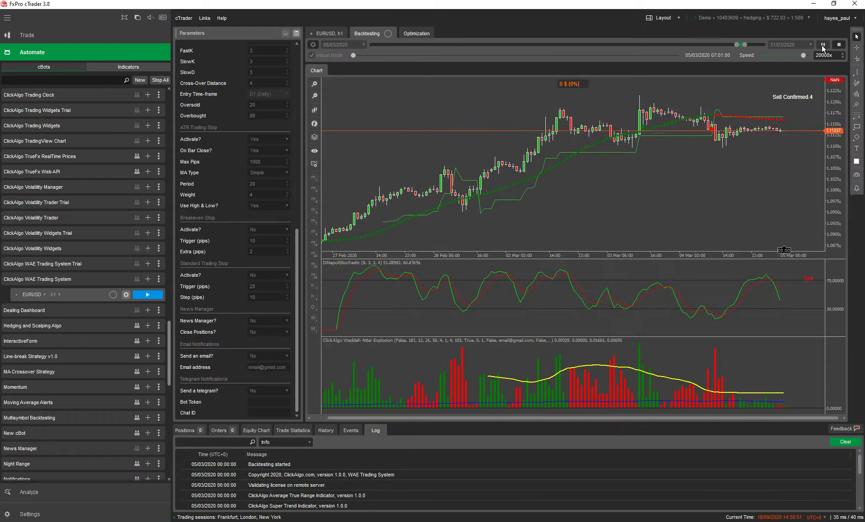
pyautogui.click(823, 45)
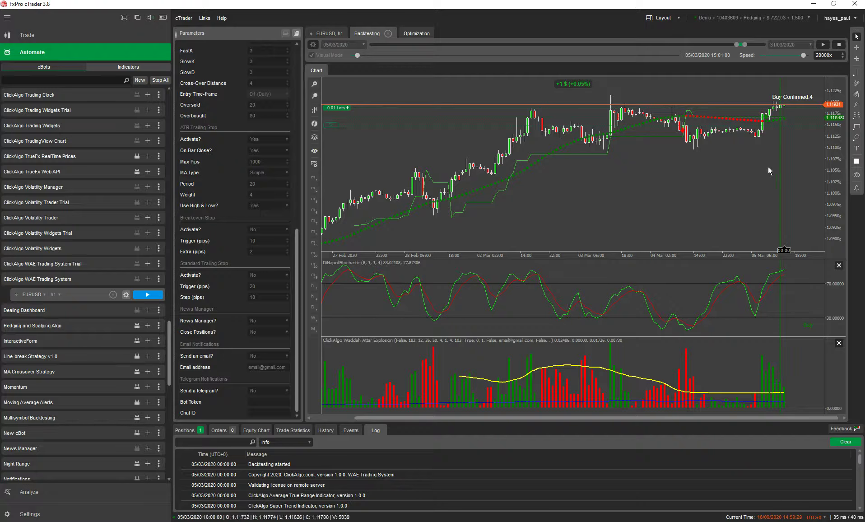
# Step: Check the Super Trend signal entries in the backtest log around the buy entry
pyautogui.click(775, 121)
pyautogui.scroll(-5, 308, 486)
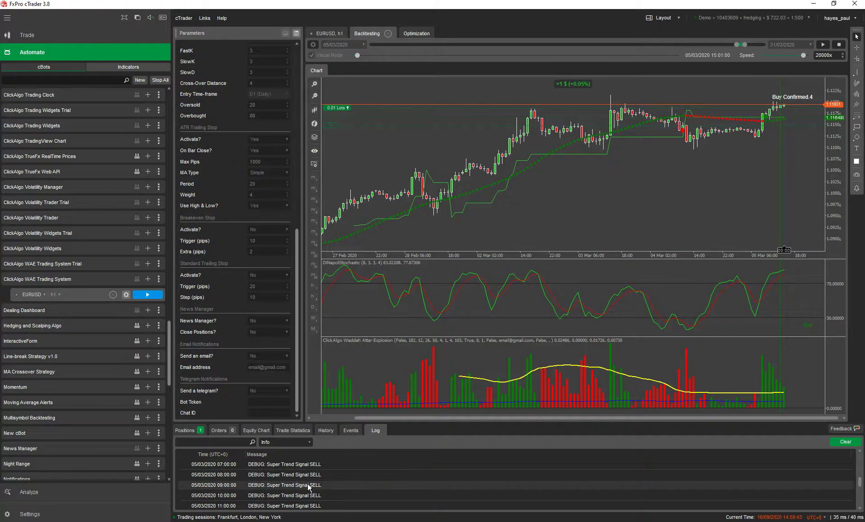
pyautogui.scroll(5, 212, 474)
# Step: Show the open EURUSD position and advance the backtest to 06/03/2020 00:26, pausing it there
pyautogui.click(188, 432)
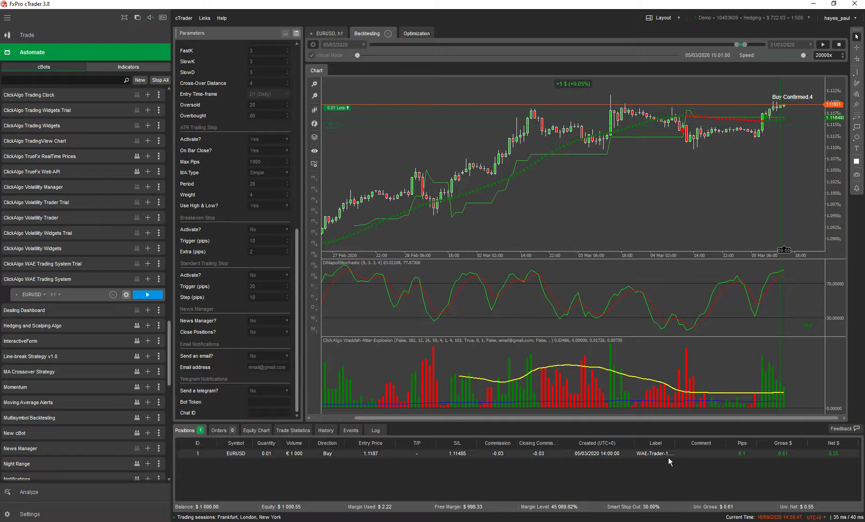
pyautogui.click(822, 45)
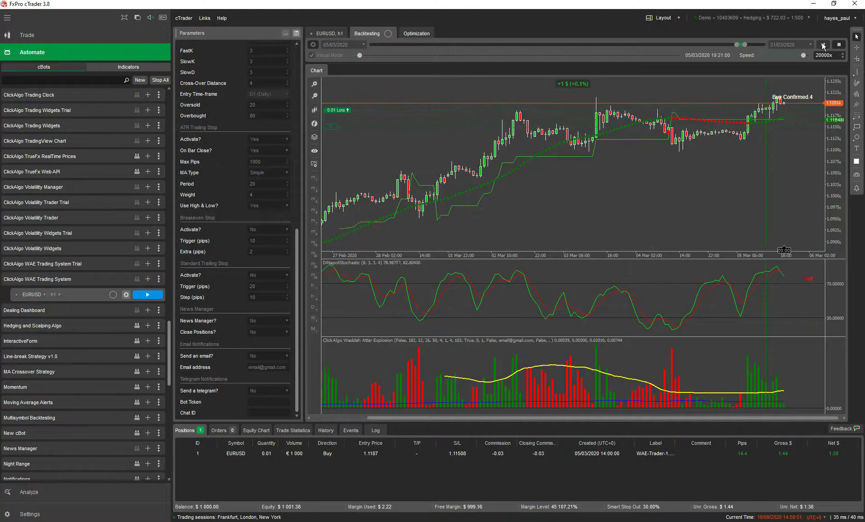
pyautogui.click(822, 45)
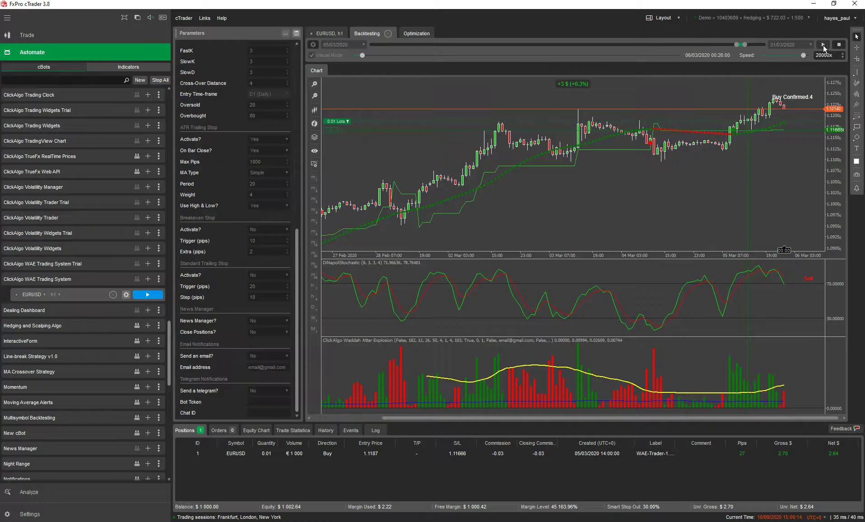
# Step: Enlarge the candles and chart area, and remove the DiNapoli Stochastic indicator from the chart
pyautogui.click(314, 84)
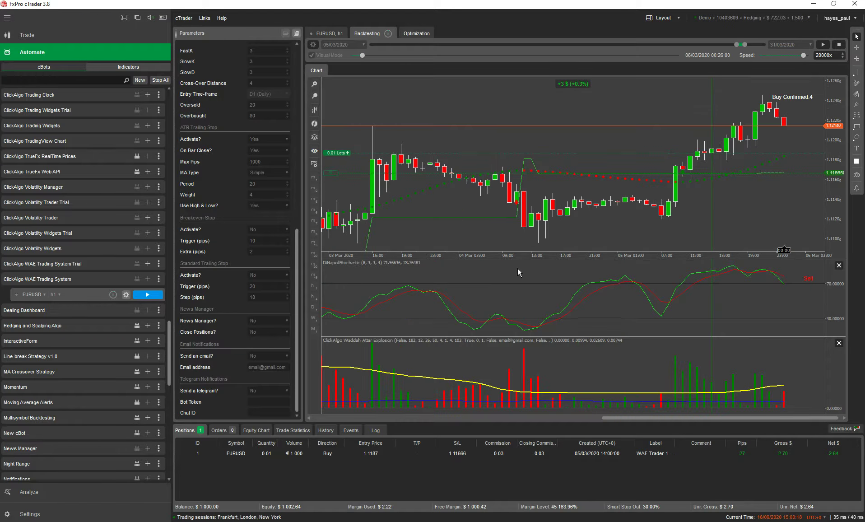
pyautogui.moveTo(566, 423); pyautogui.dragTo(568, 444)
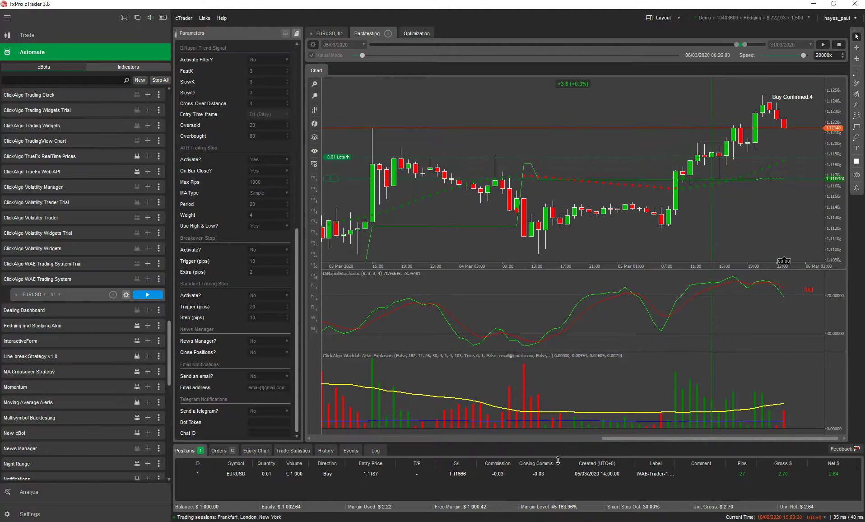
pyautogui.moveTo(579, 351); pyautogui.dragTo(579, 371)
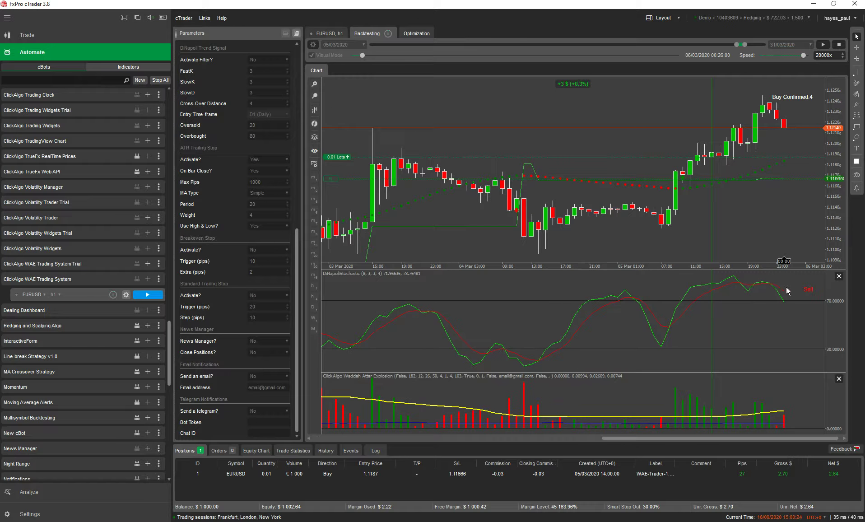
pyautogui.click(839, 276)
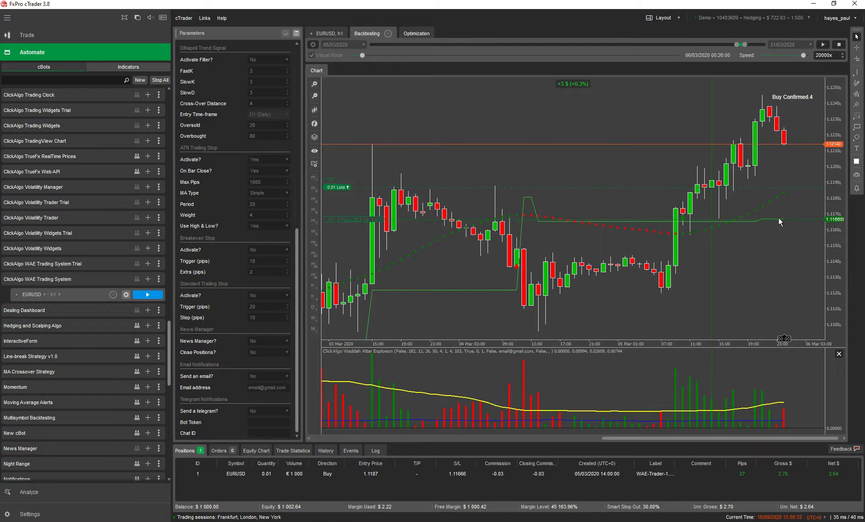
# Step: Advance the backtest to 06/03/2020 12:56 and pause it to follow the trailing stop on the buy position
pyautogui.moveTo(338, 189)
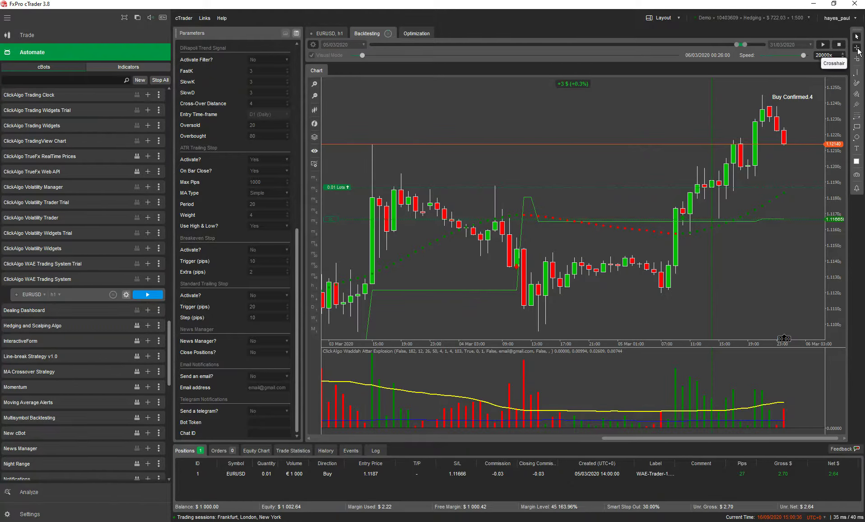
pyautogui.click(823, 45)
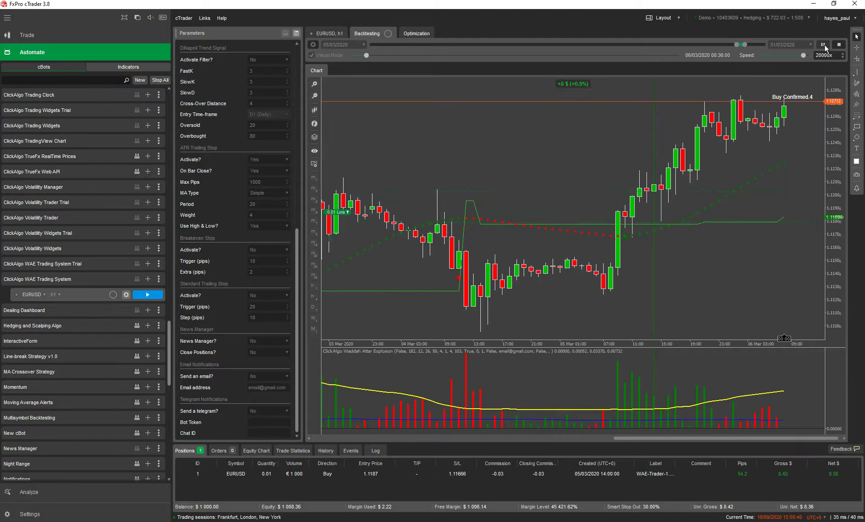
pyautogui.click(824, 45)
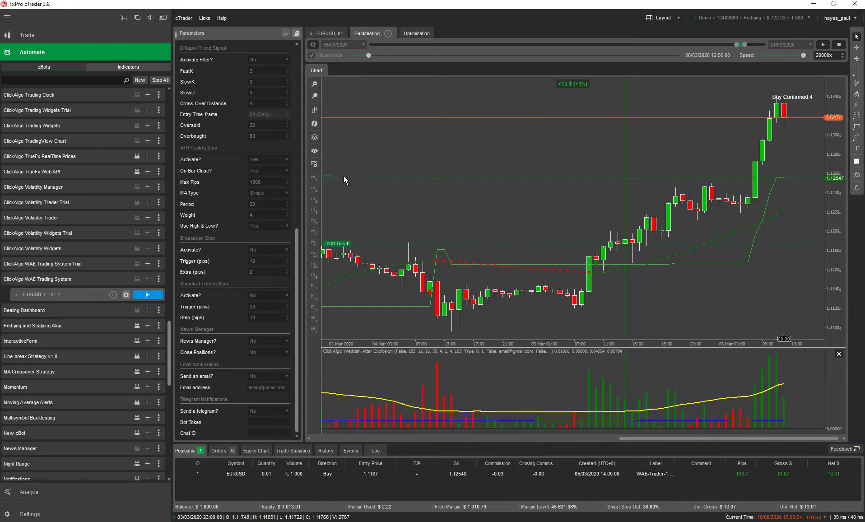
# Step: Check the buy position's exit at the Average True Range trailing stop, show the closed trade in the backtest history, and stop the backtest
pyautogui.moveTo(327, 249)
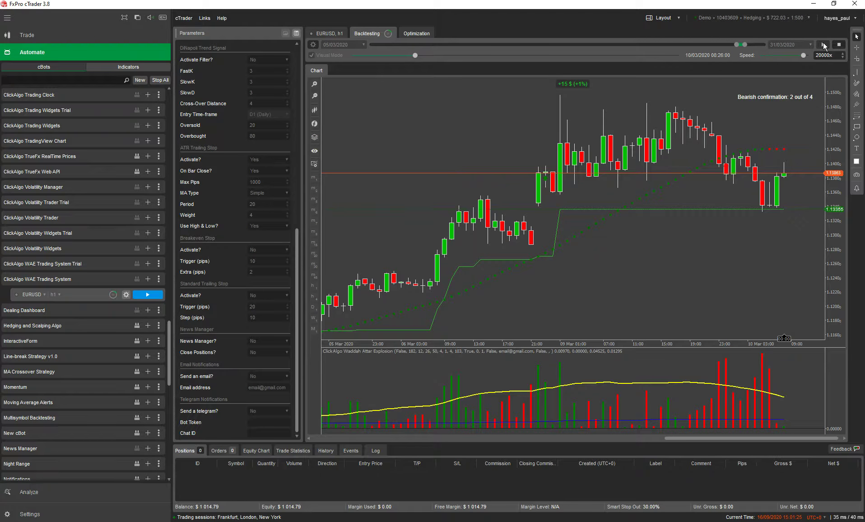
pyautogui.moveTo(763, 209)
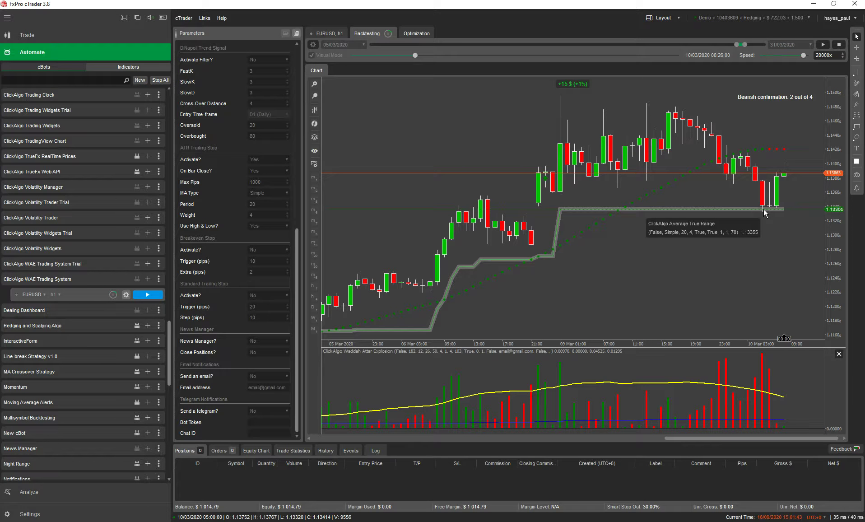
pyautogui.click(319, 452)
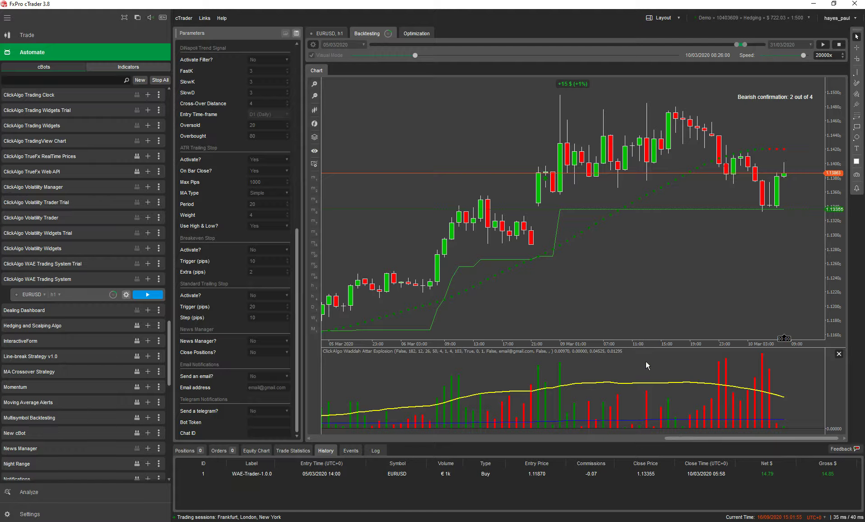
pyautogui.click(837, 45)
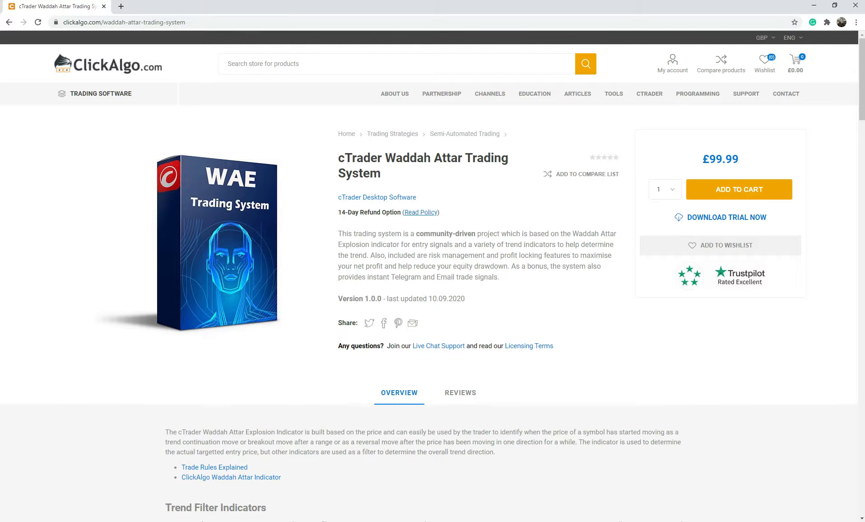
# Step: Switch to the cTrader Waddah Attar Trading System page in Chrome, review its linked Super Trend Indicator page, and return to the product page
pyautogui.scroll(-8, 446, 329)
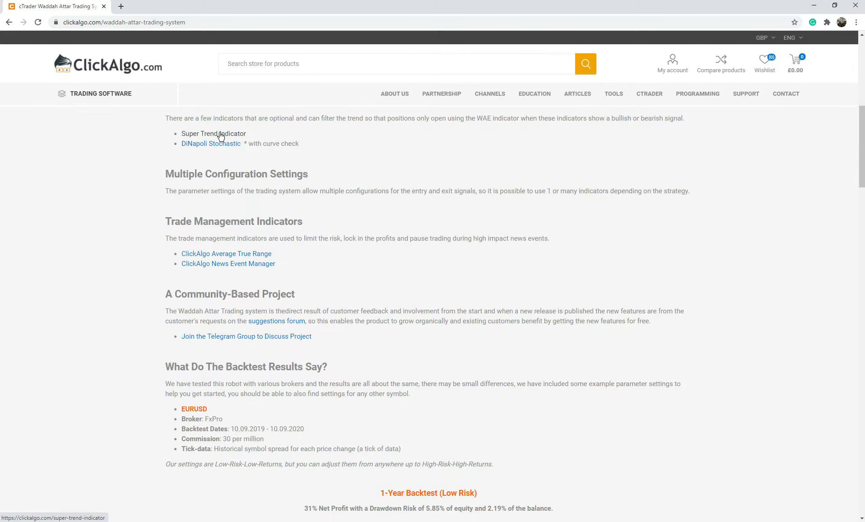
pyautogui.click(221, 135)
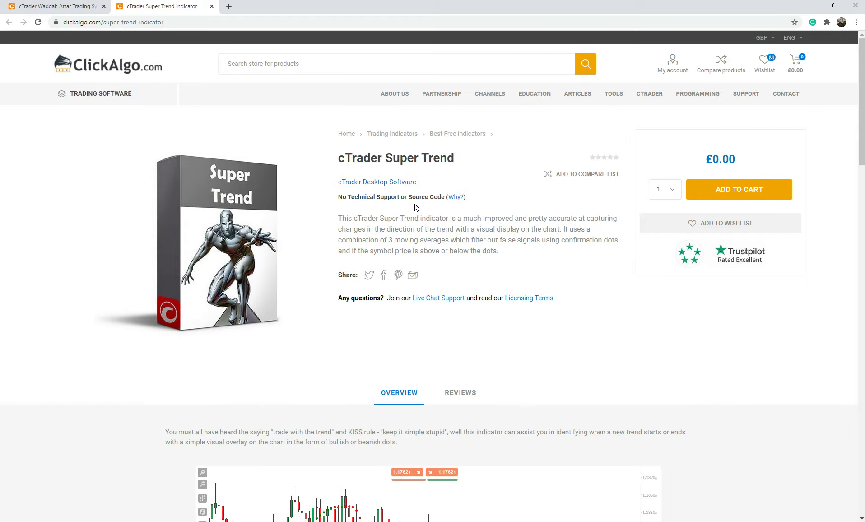
pyautogui.scroll(-7, 453, 318)
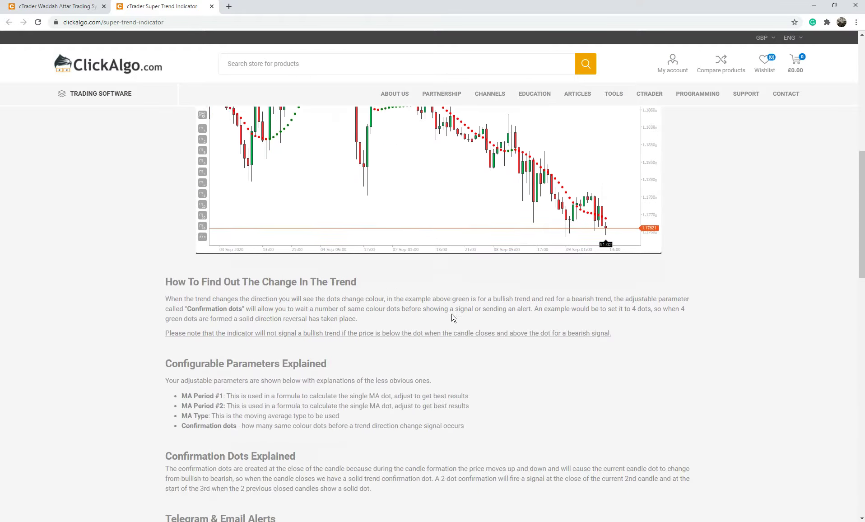
pyautogui.scroll(7, 453, 318)
pyautogui.click(68, 6)
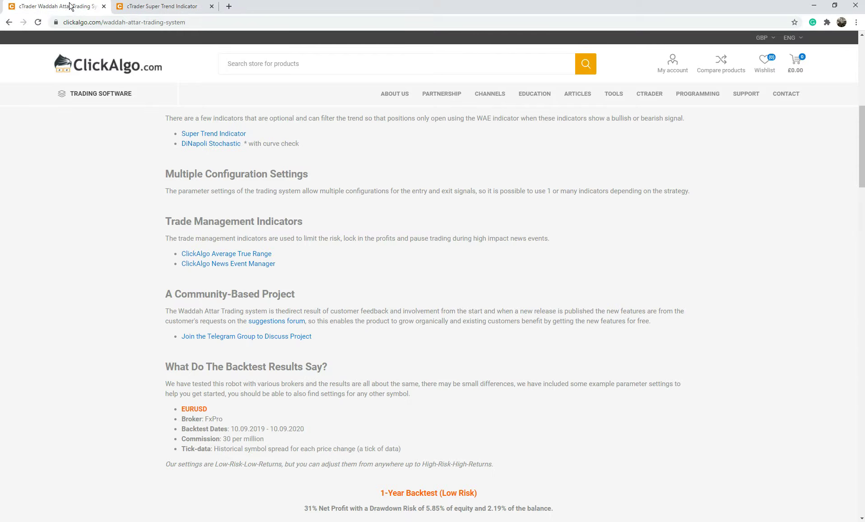
# Step: Open the WAE Adjustable Settings guide from the product page and look through the general and Waddah Attar entry signal settings
pyautogui.scroll(-1, 416, 263)
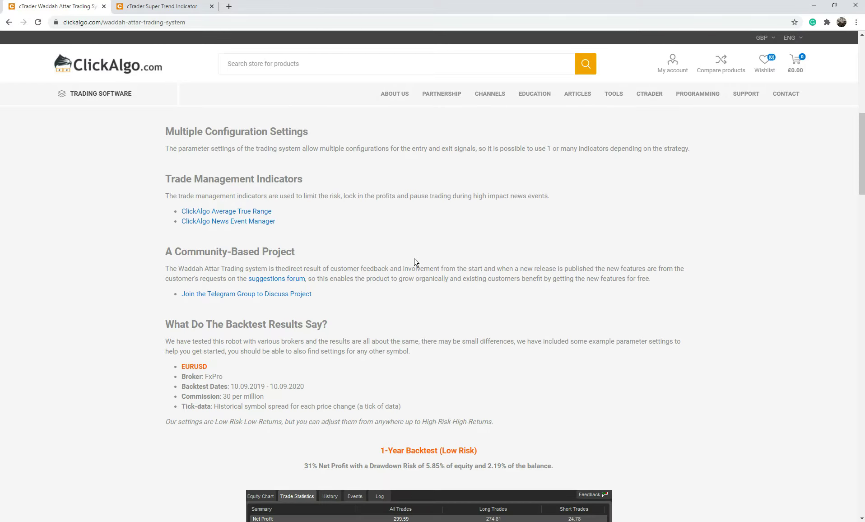
pyautogui.scroll(-10, 416, 262)
pyautogui.scroll(-6, 415, 262)
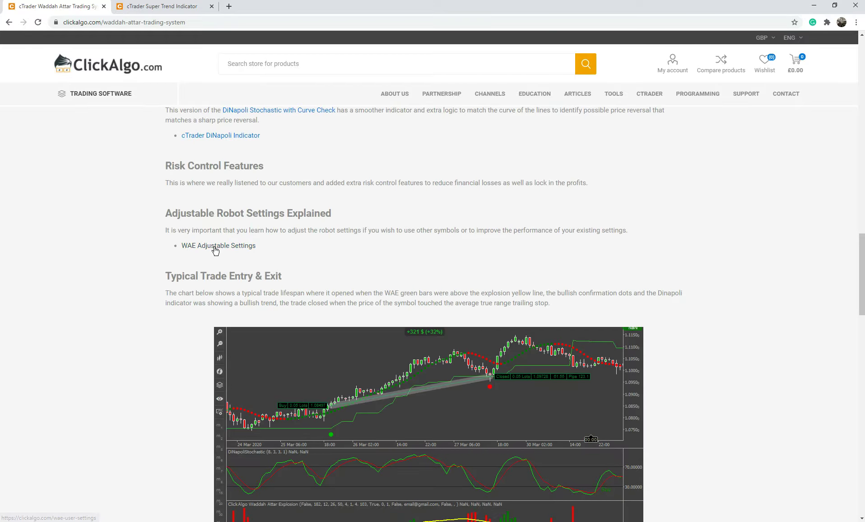
pyautogui.click(215, 247)
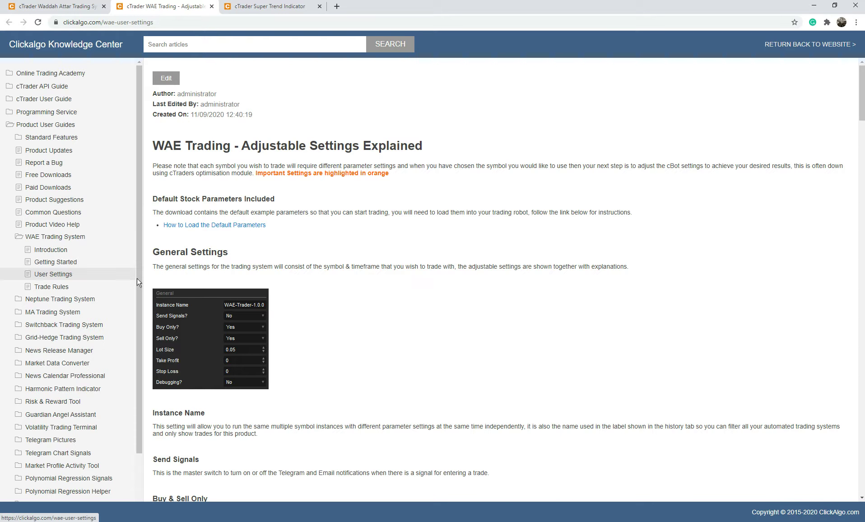
pyautogui.scroll(-3, 428, 315)
pyautogui.scroll(-12, 428, 316)
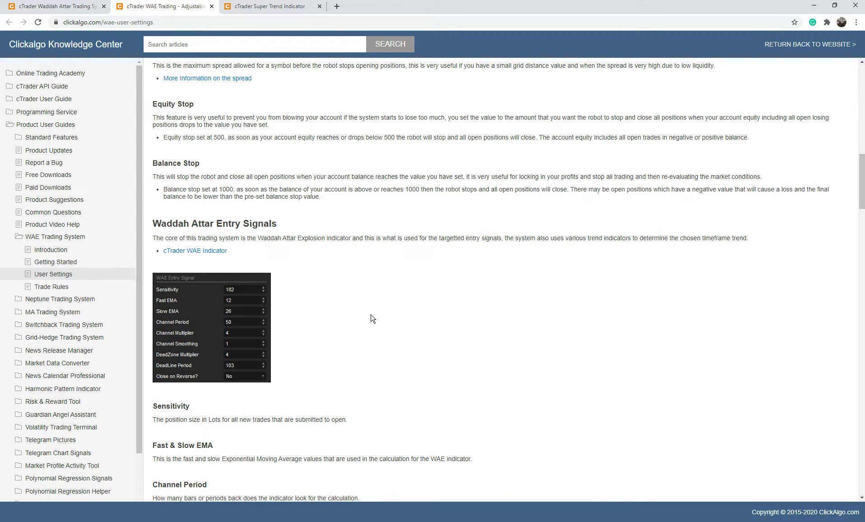
# Step: Open the Trade Rules article of the WAE Trading System guide and read the rules for entering and exiting a position
pyautogui.click(52, 287)
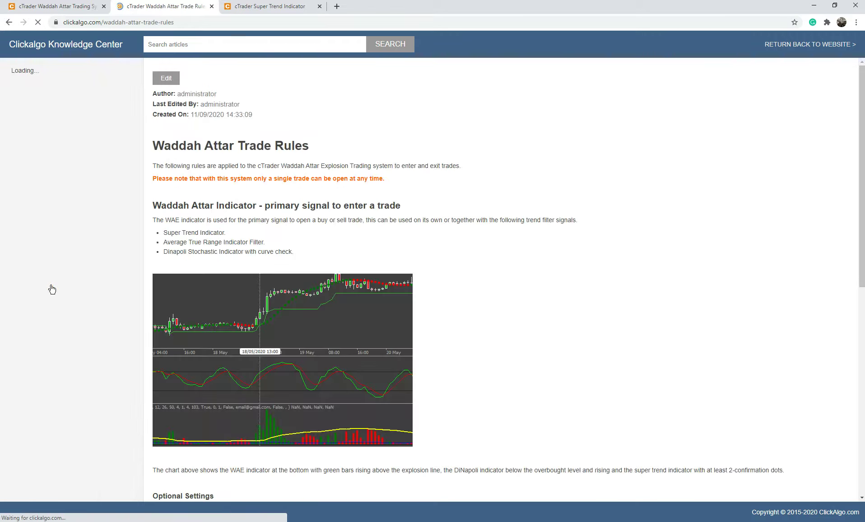
pyautogui.scroll(-2, 480, 285)
pyautogui.scroll(-3, 480, 285)
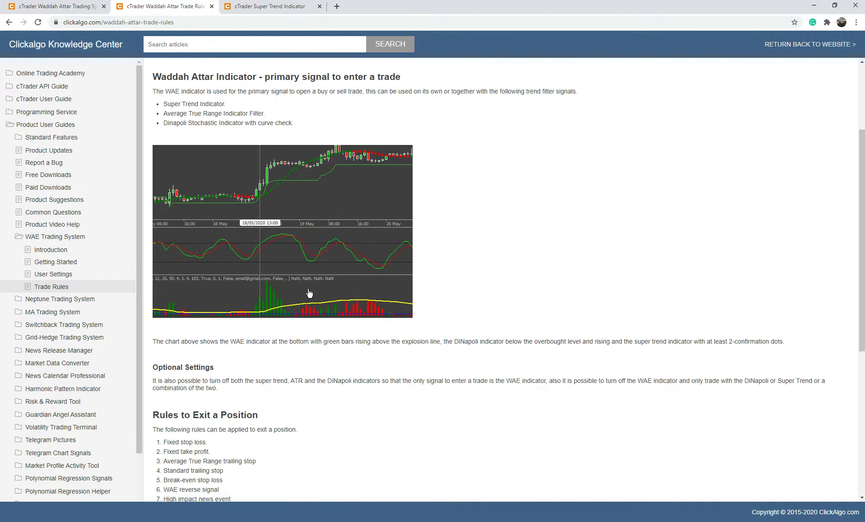
pyautogui.scroll(-3, 524, 292)
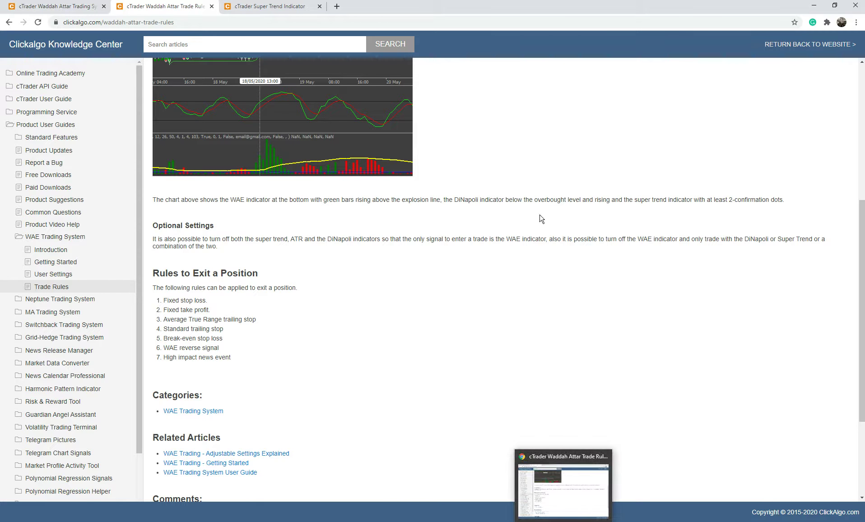
pyautogui.click(219, 22)
pyautogui.write('youtube')
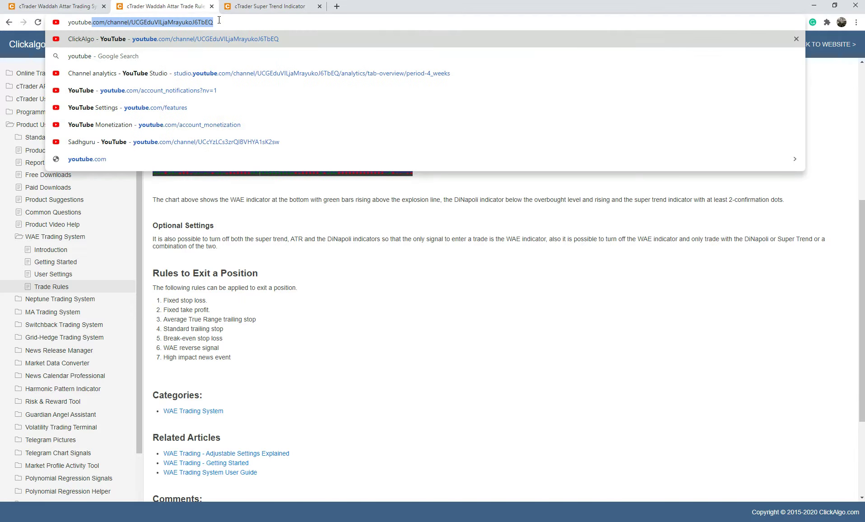
pyautogui.press('BackSpace')
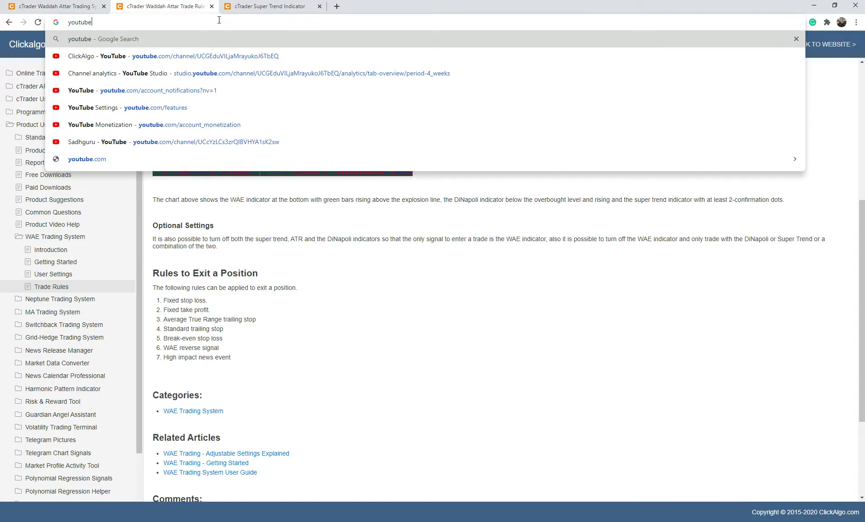
pyautogui.press('Escape')
# Step: Open ClickAlgo's YouTube channel from the footer of the ClickAlgo home page and browse its video collections and platform tutorials
pyautogui.hotkey('ctrl', 'shift', 'Tab')
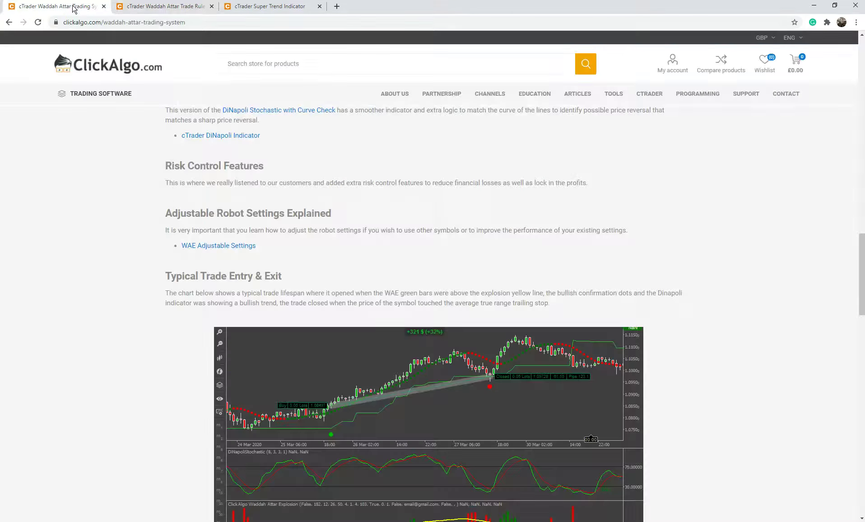
pyautogui.click(109, 67)
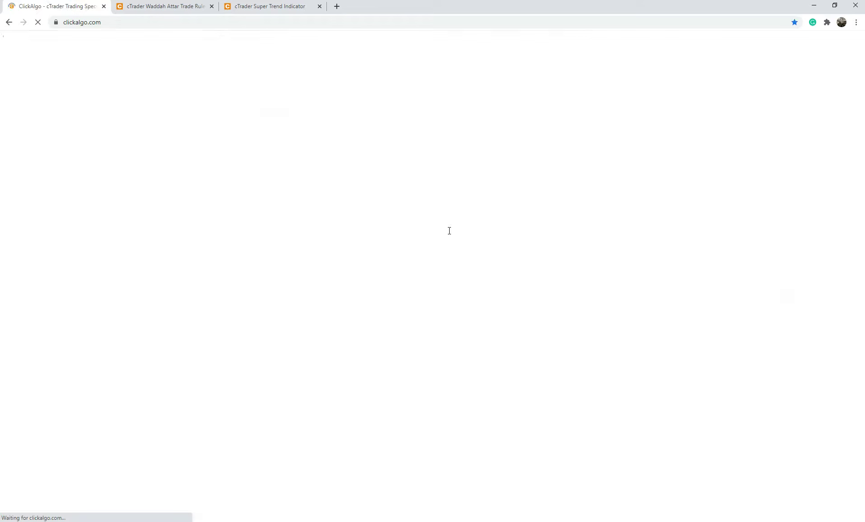
pyautogui.scroll(-20, 580, 284)
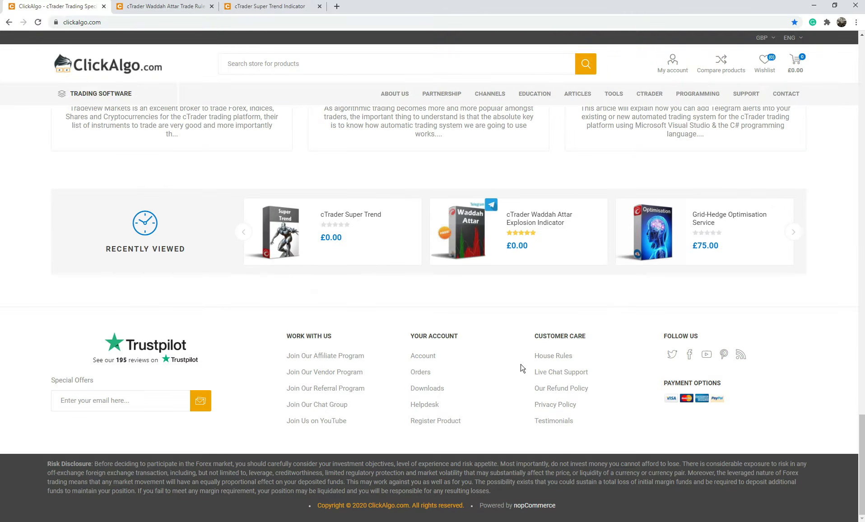
pyautogui.click(707, 357)
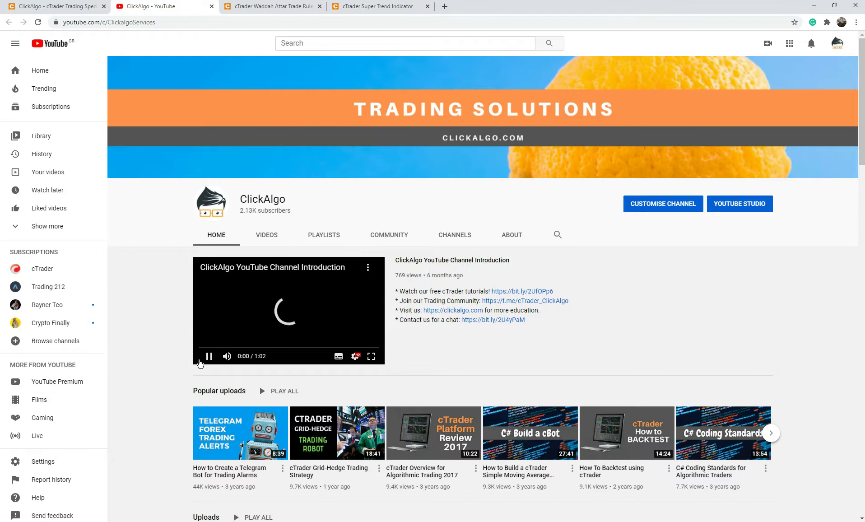
pyautogui.scroll(-5, 511, 386)
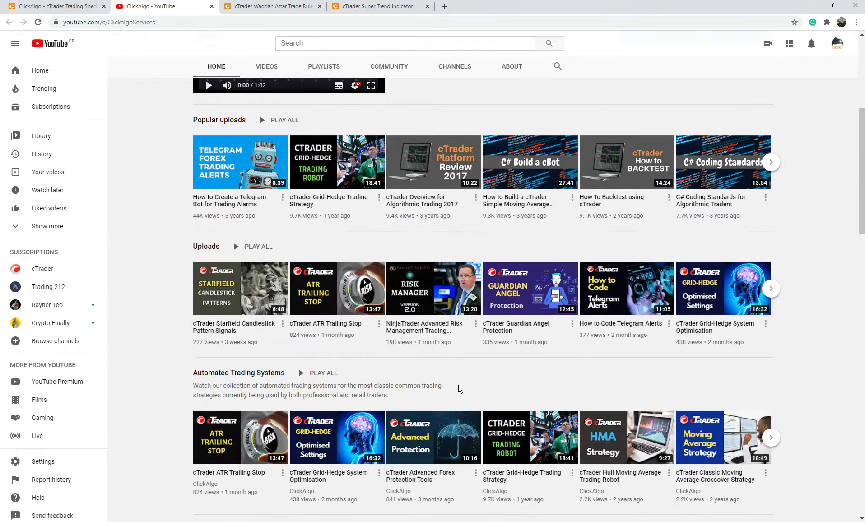
pyautogui.scroll(-9, 460, 389)
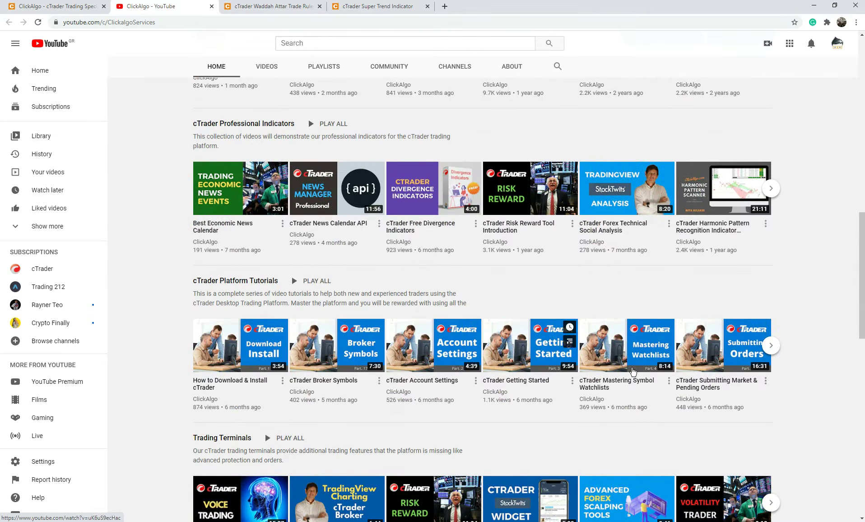
pyautogui.scroll(15, 732, 369)
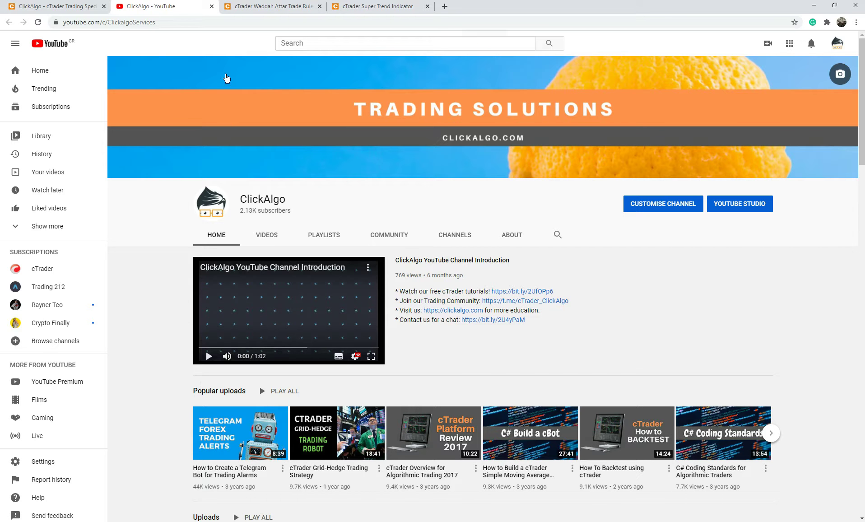
# Step: Return to the ClickAlgo home page and open the cTrader Waddah Attar Trading System from the latest products
pyautogui.click(82, 12)
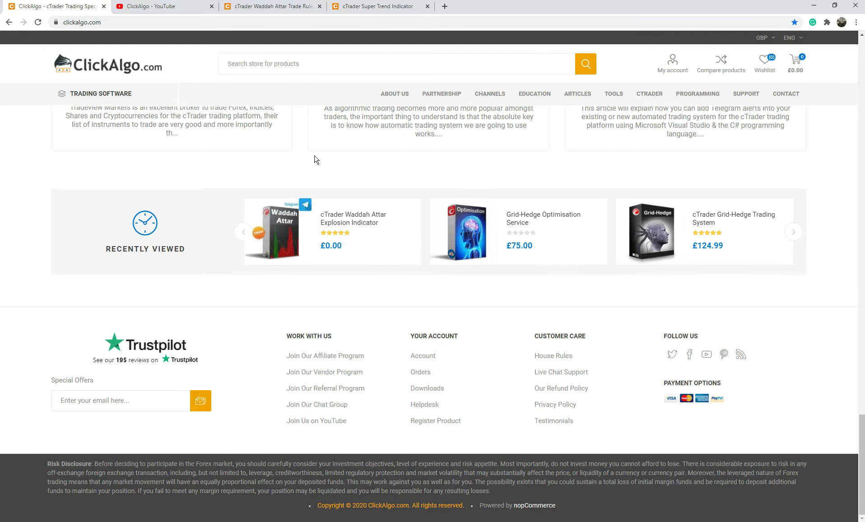
pyautogui.scroll(15, 315, 158)
pyautogui.scroll(10, 314, 148)
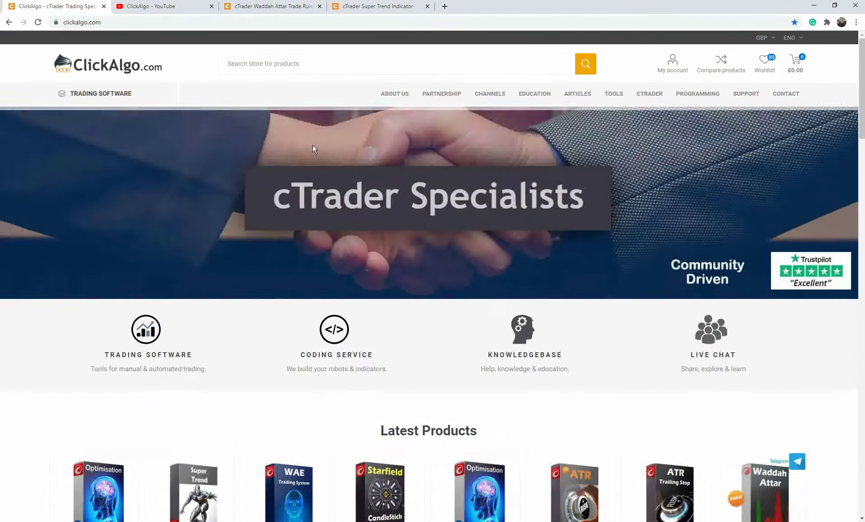
pyautogui.scroll(-3, 312, 144)
pyautogui.scroll(-2, 313, 145)
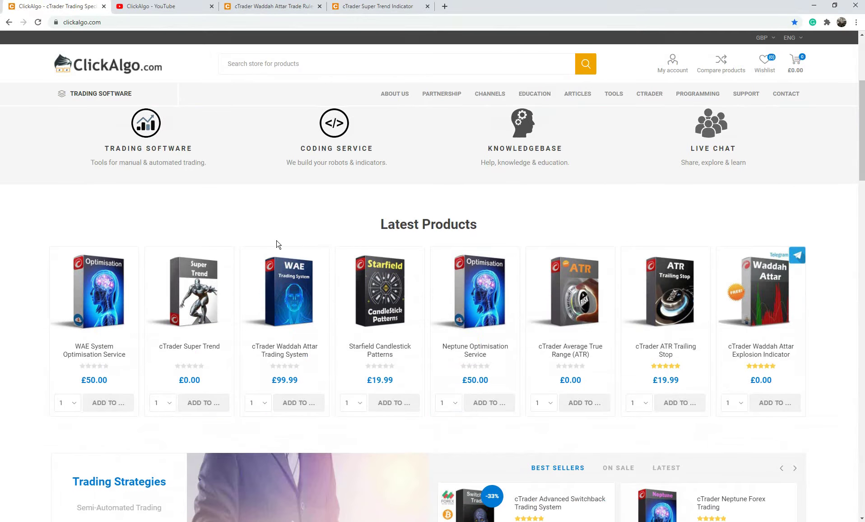
pyautogui.click(295, 273)
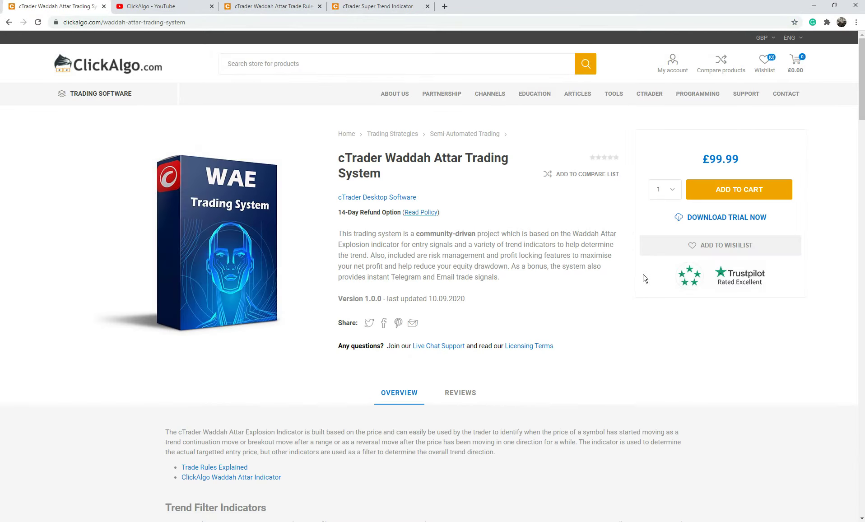